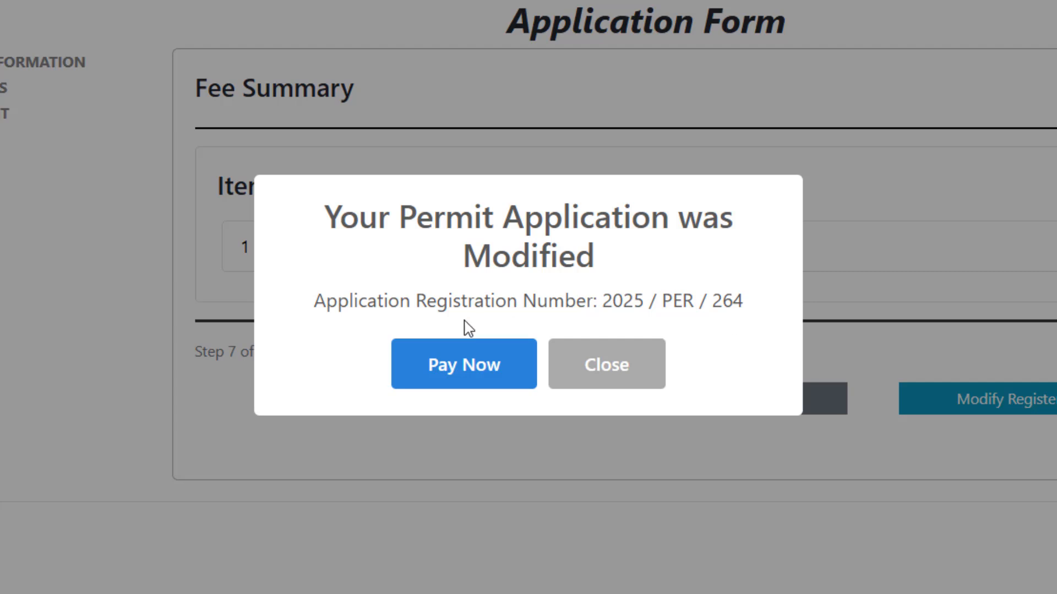
Step: Proceed to payment of the modified permit and search for Permit transactions of PlantsNSeeds R US dated from 08/07/2025 to 08/07/2025
left_click(469, 372)
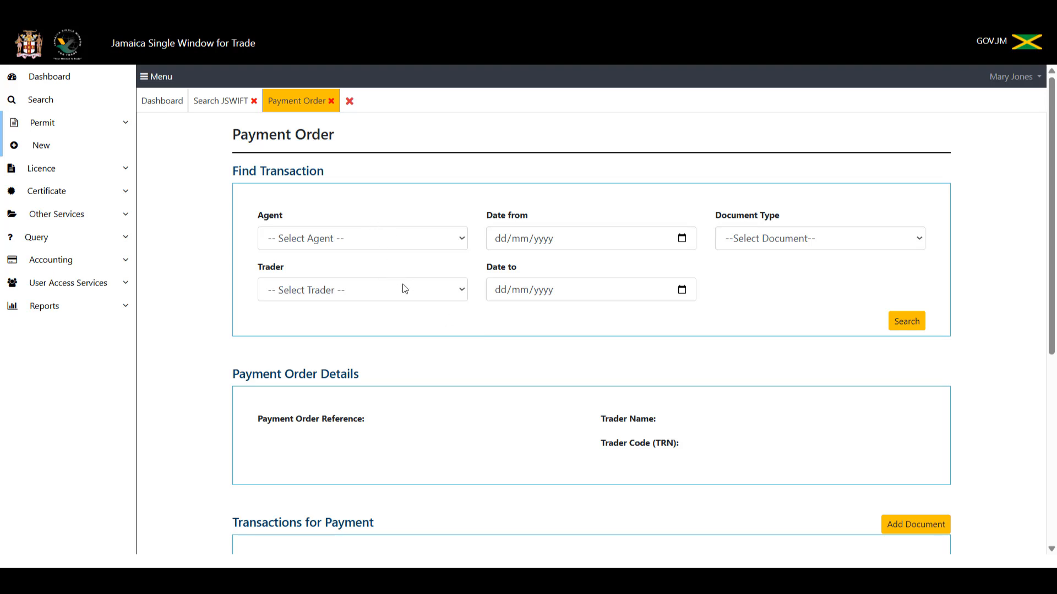
left_click(462, 293)
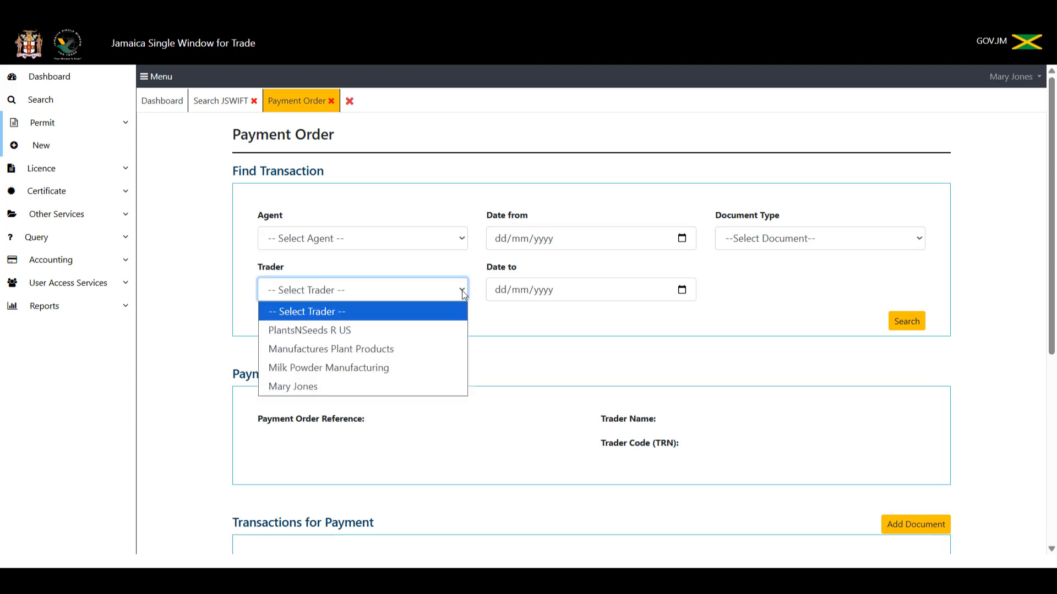
left_click(443, 330)
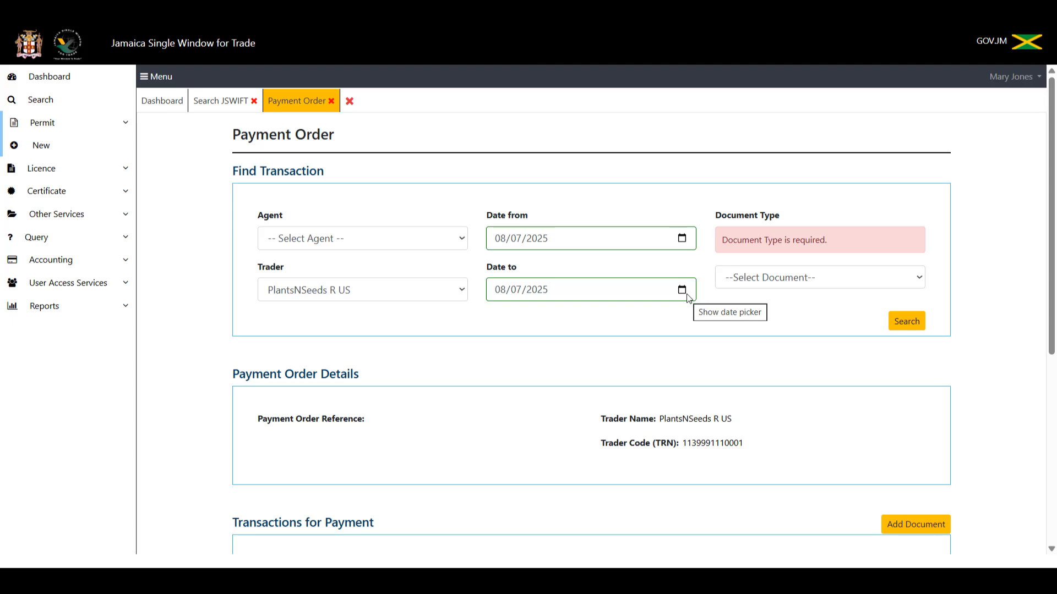
left_click(919, 278)
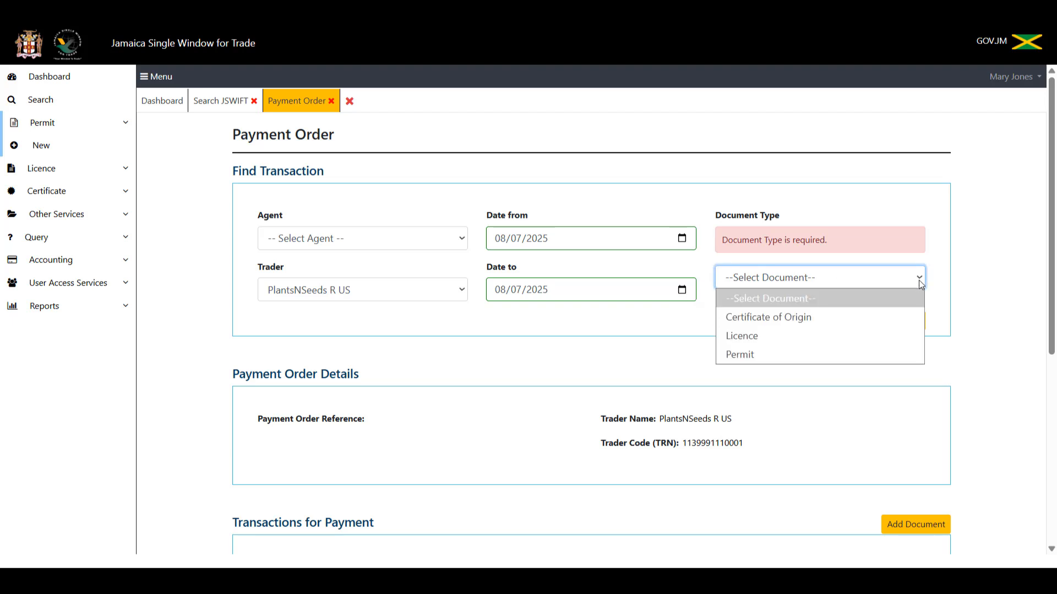
left_click(782, 355)
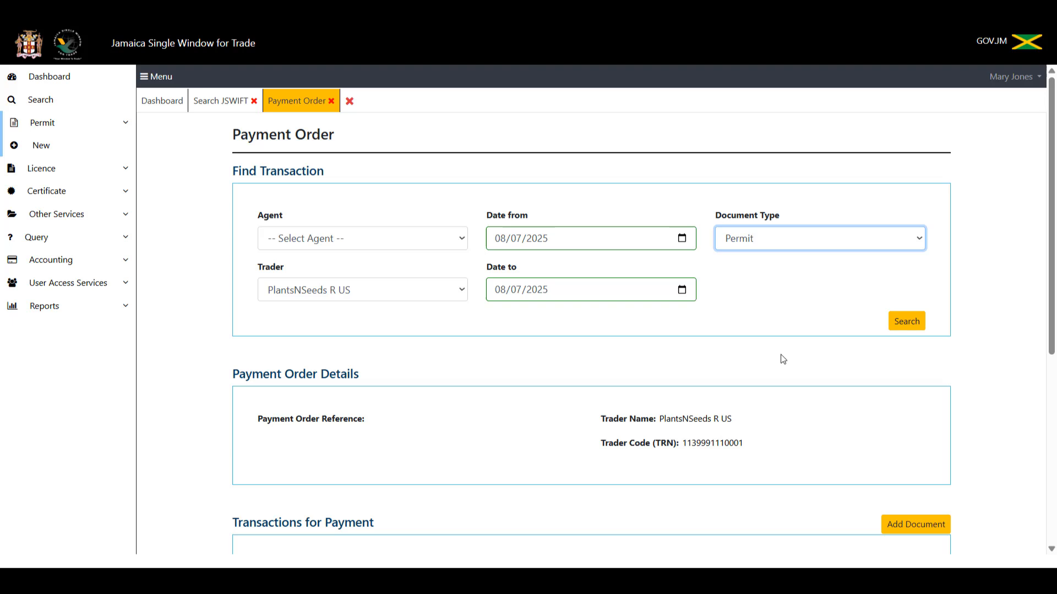
left_click(906, 330)
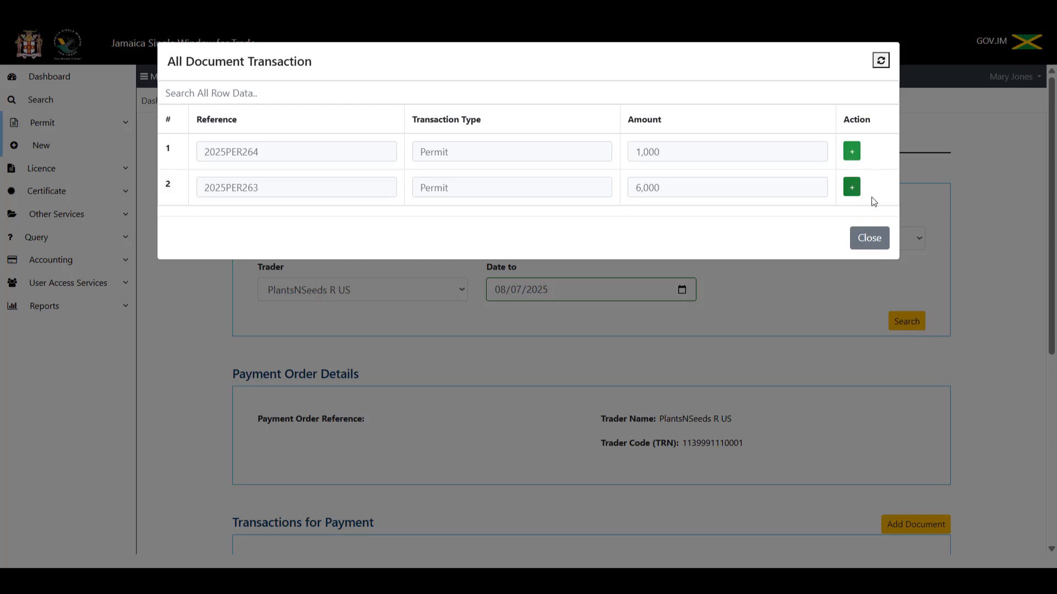
Step: Add both the 1,000 and the 6,000 permit transactions to the payment order and close the transaction list
left_click(852, 152)
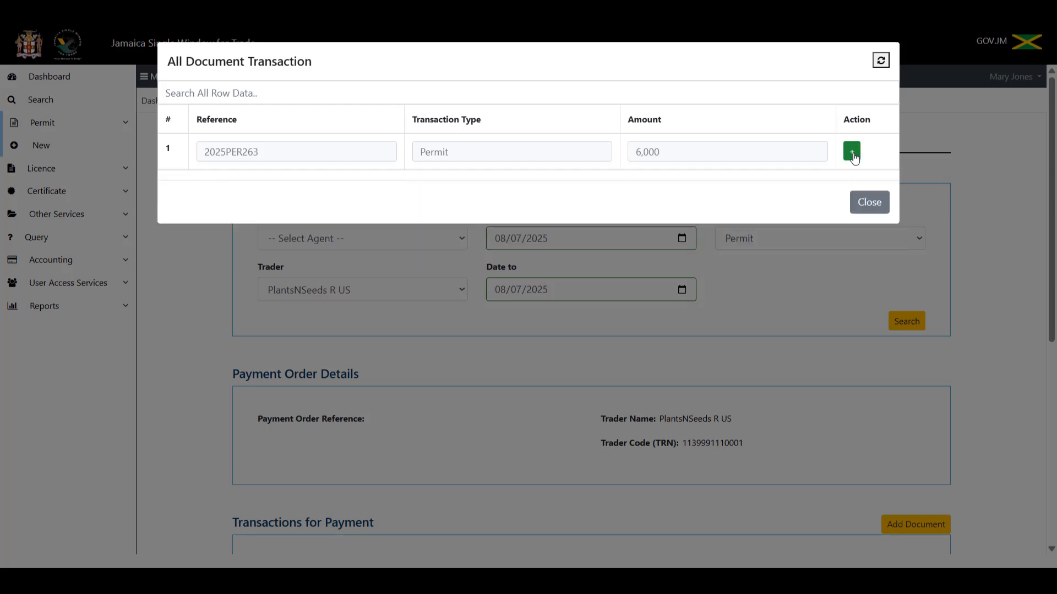
left_click(854, 156)
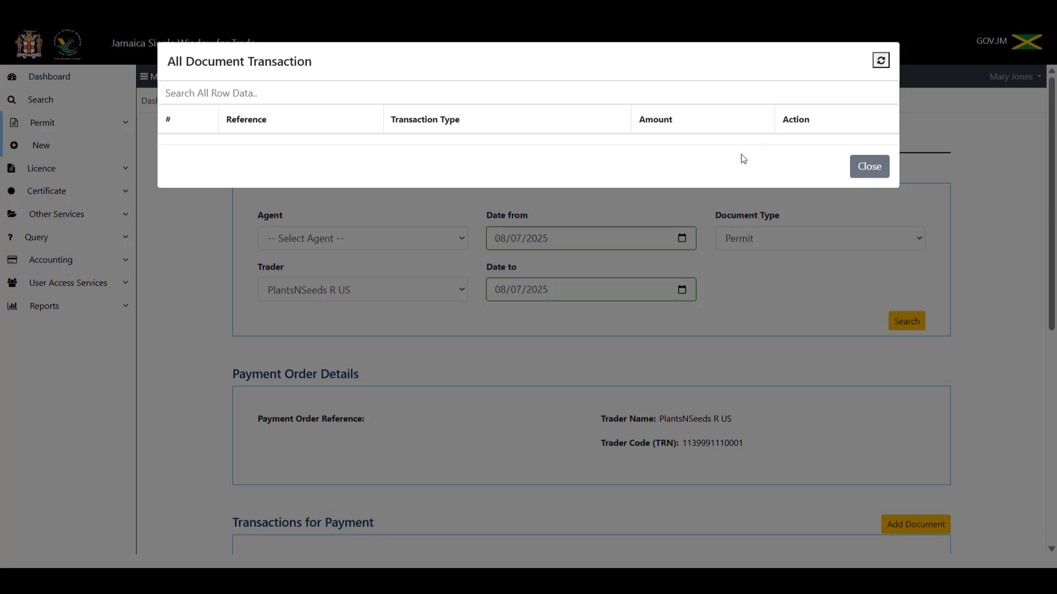
left_click(872, 171)
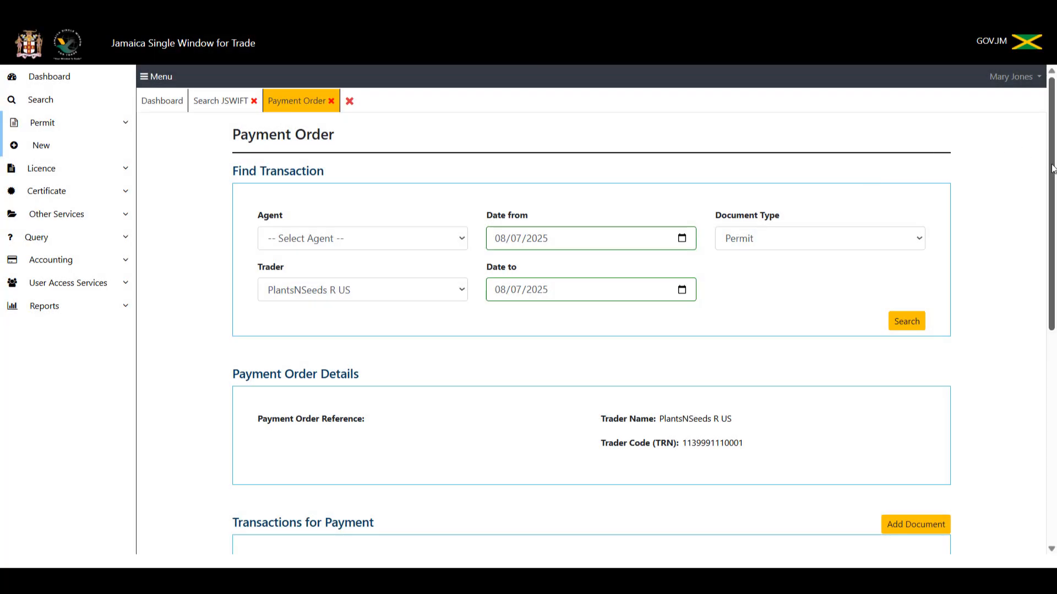
Step: Review the transactions for payment and set the payment type to E-Payment
left_click_drag(1051, 169, 1055, 300)
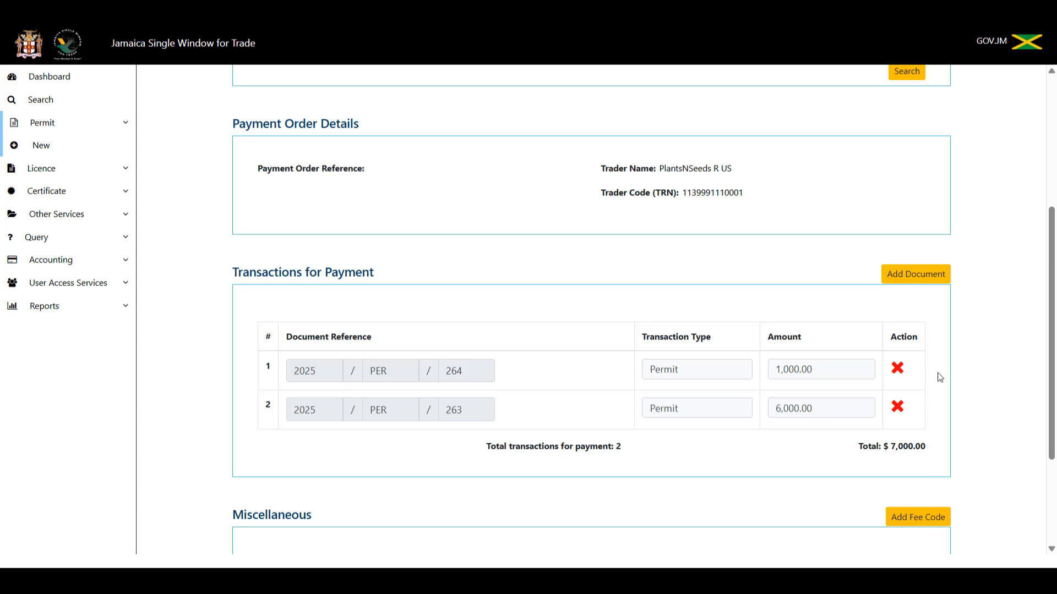
left_click_drag(1053, 345, 1053, 413)
left_click_drag(1054, 457, 1054, 471)
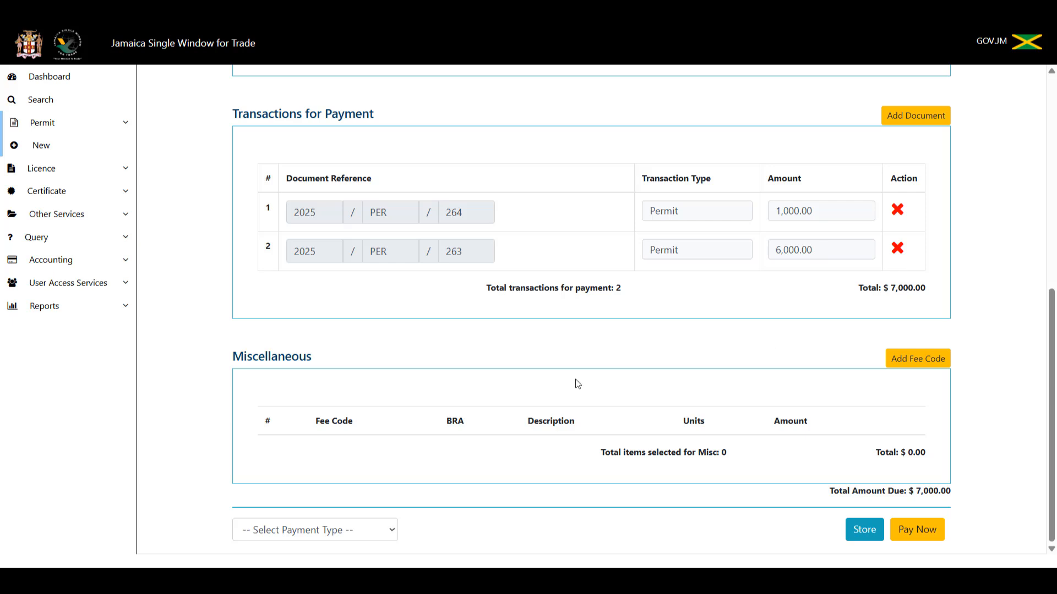
left_click(390, 533)
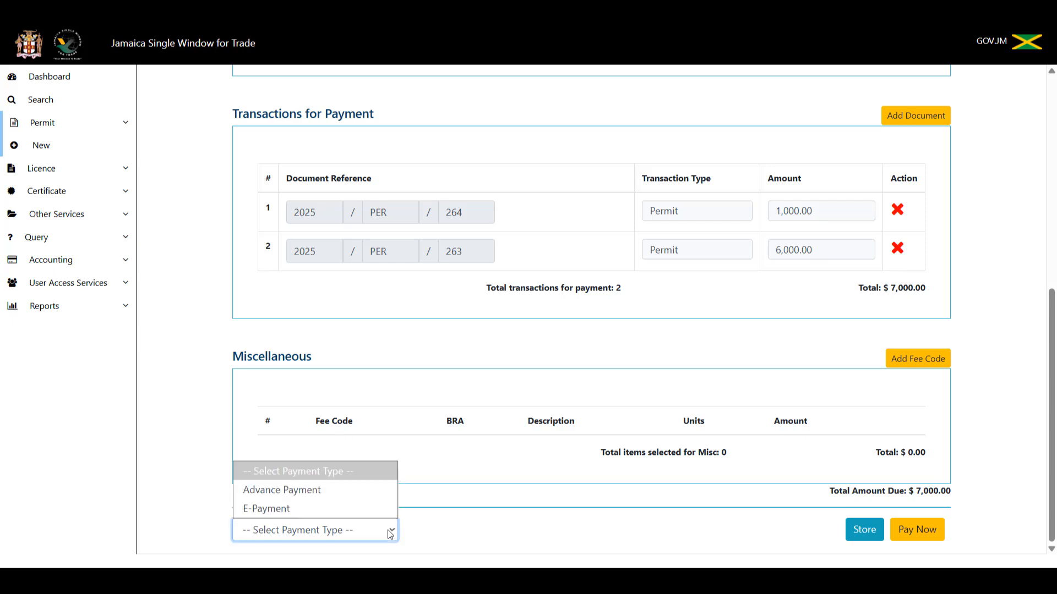
left_click(361, 504)
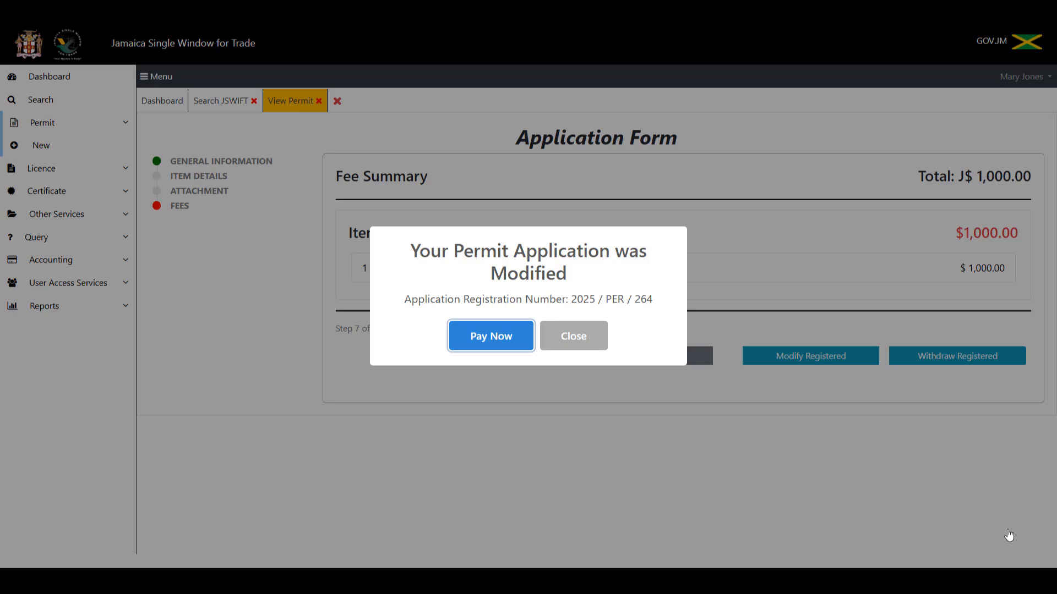
Step: Dismiss the payment prompt, retrieve the Manufactures Plant Products import permit dated 19/08/2025, and resubmit it as Modify Registered without paying
left_click(590, 338)
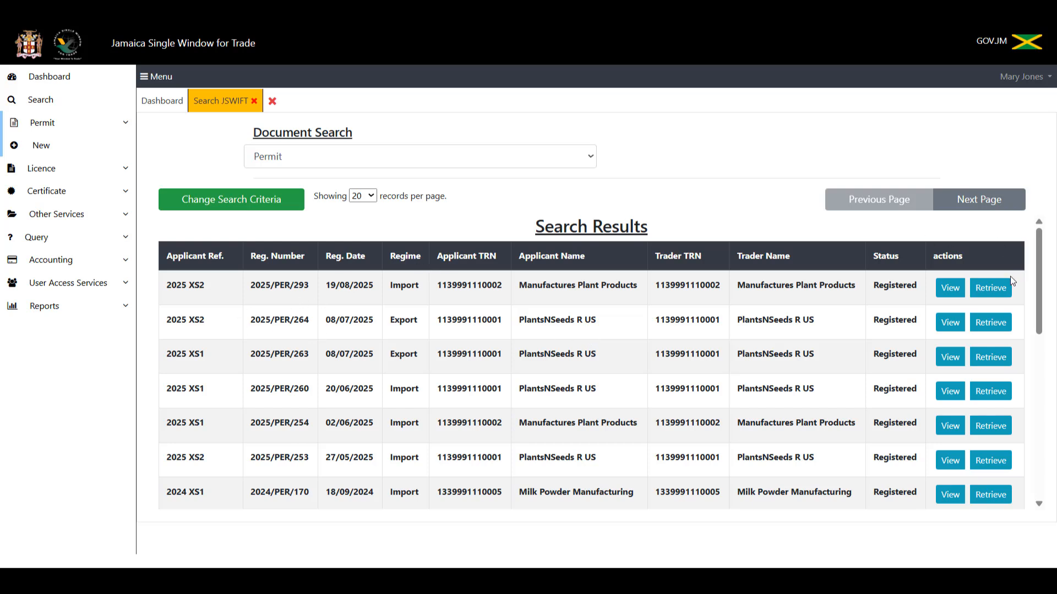
left_click(998, 292)
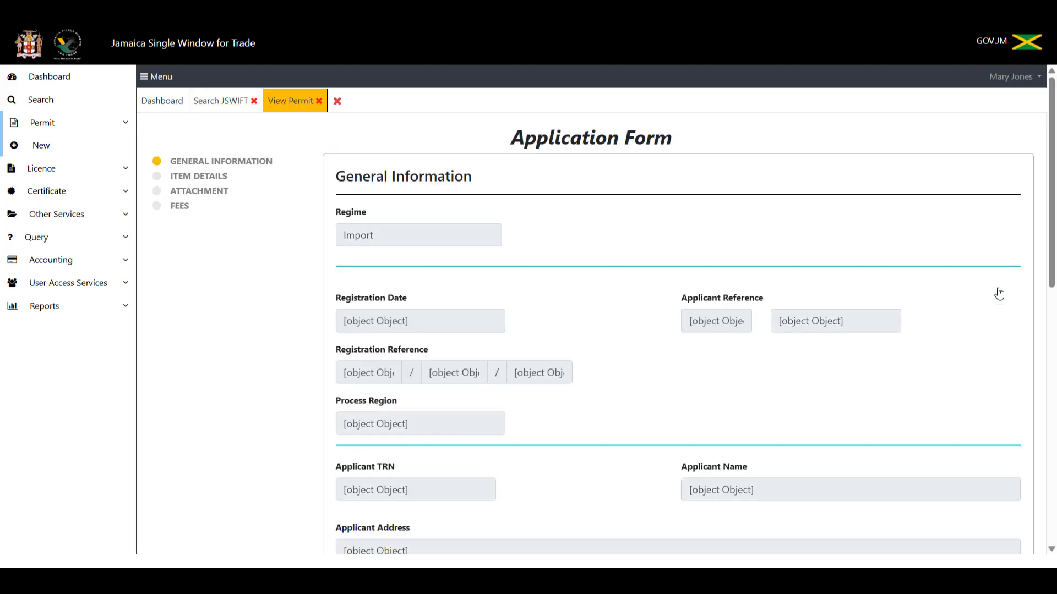
left_click(175, 209)
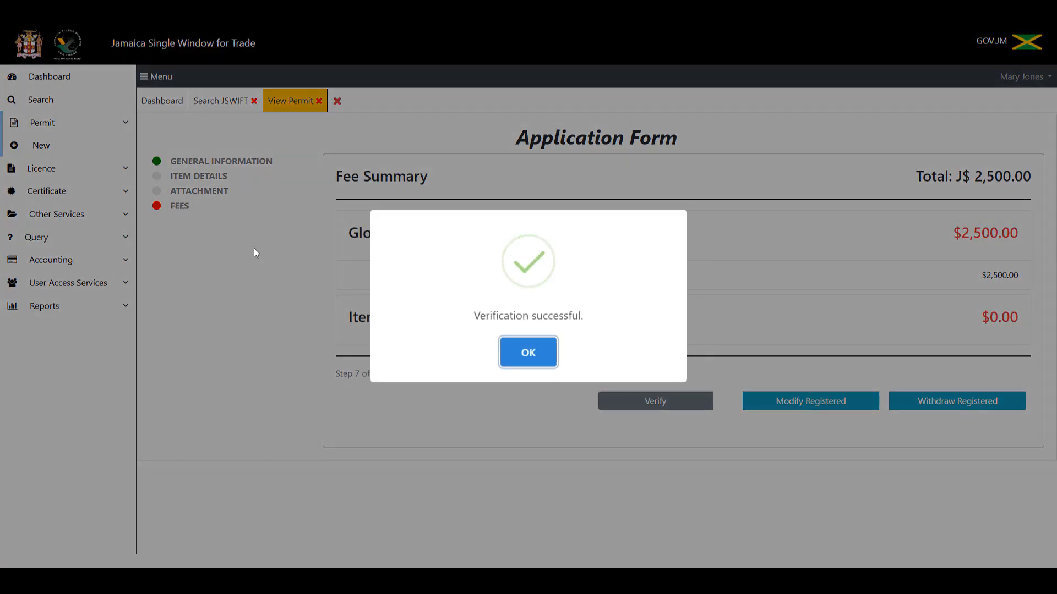
left_click(522, 357)
left_click(789, 412)
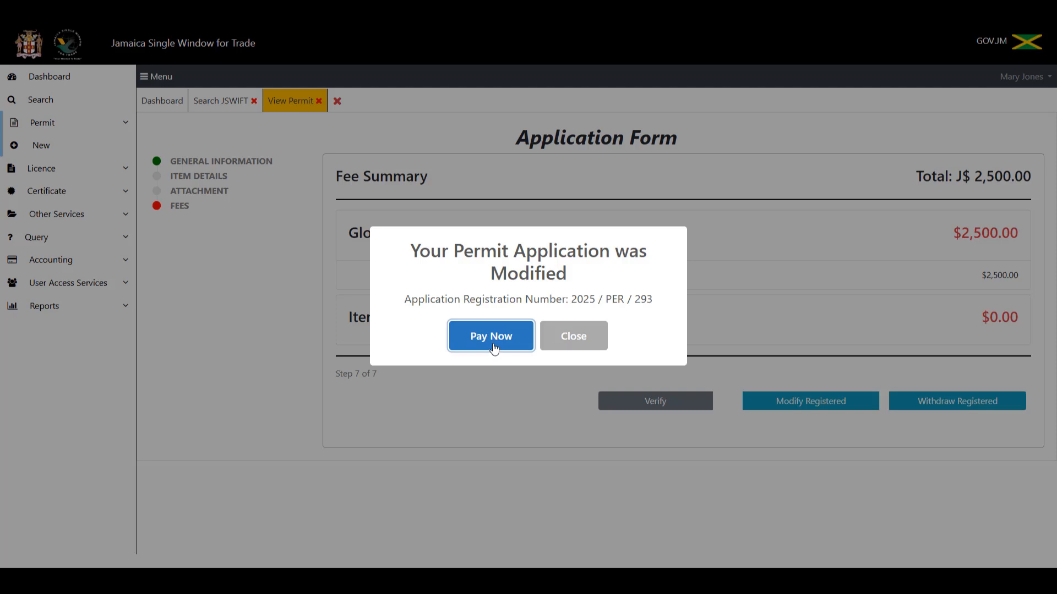
left_click(588, 340)
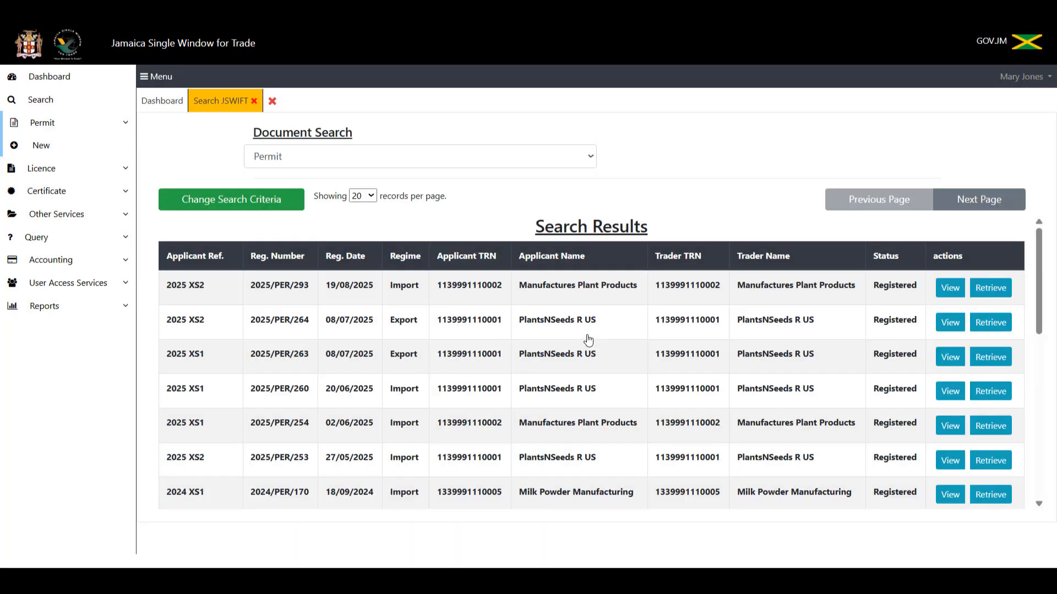
Step: Close the permit search and create a new payment order from the accounting section
left_click(273, 102)
left_click(613, 349)
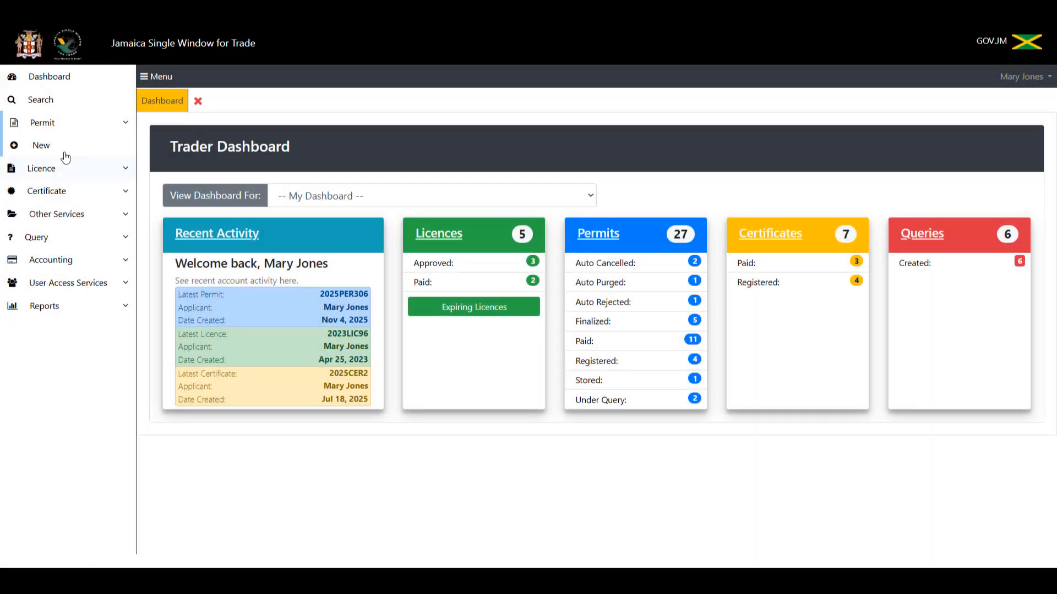
left_click(71, 261)
left_click(72, 282)
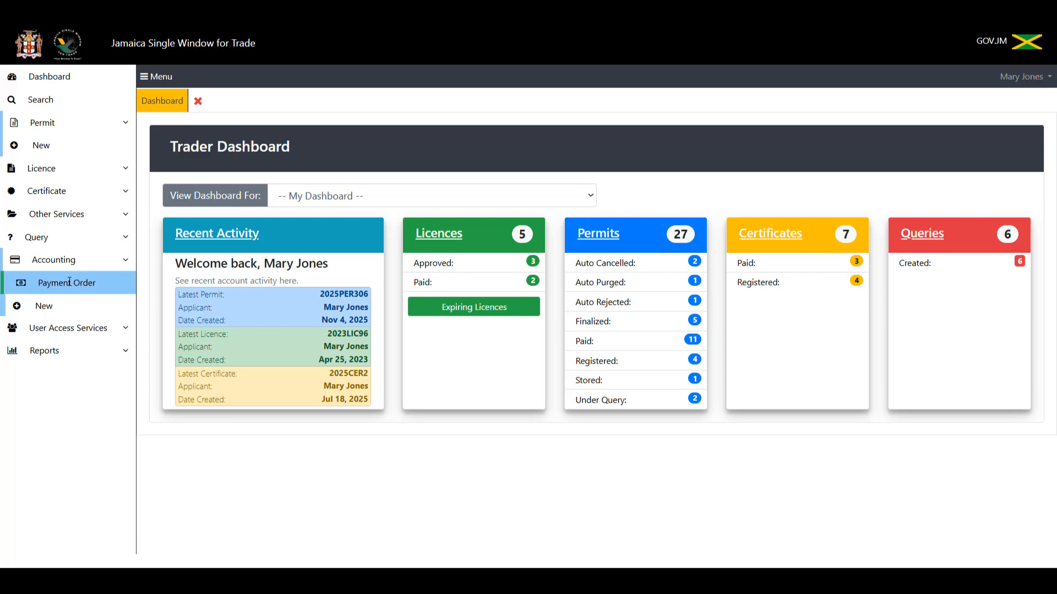
left_click(54, 311)
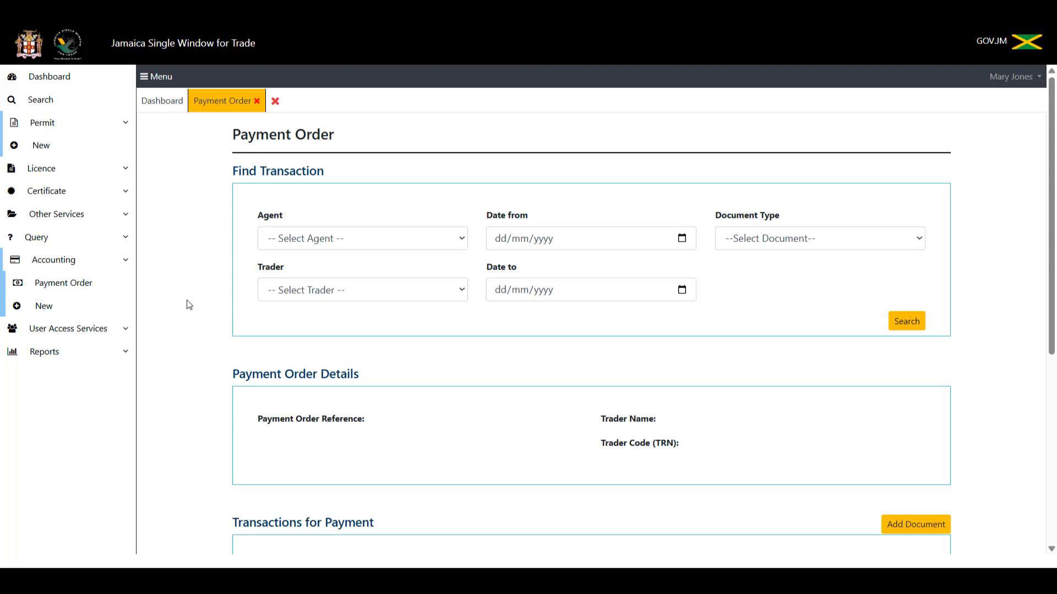
left_click(105, 282)
Step: Choose PlantsNSeeds R US as the trader and set the transaction search's start date to 08/07/2025
left_click(420, 293)
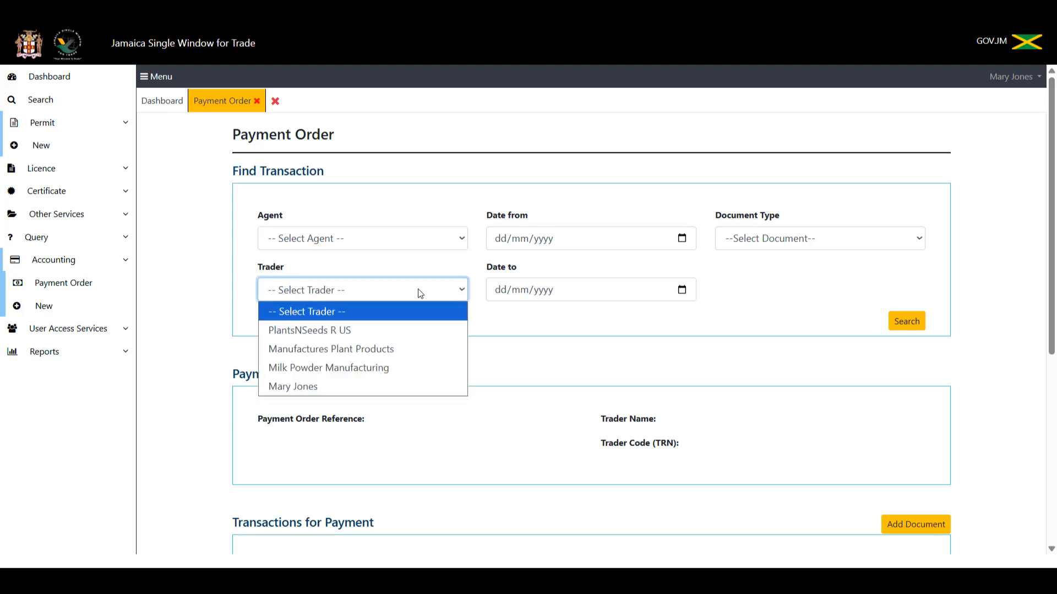
left_click(408, 331)
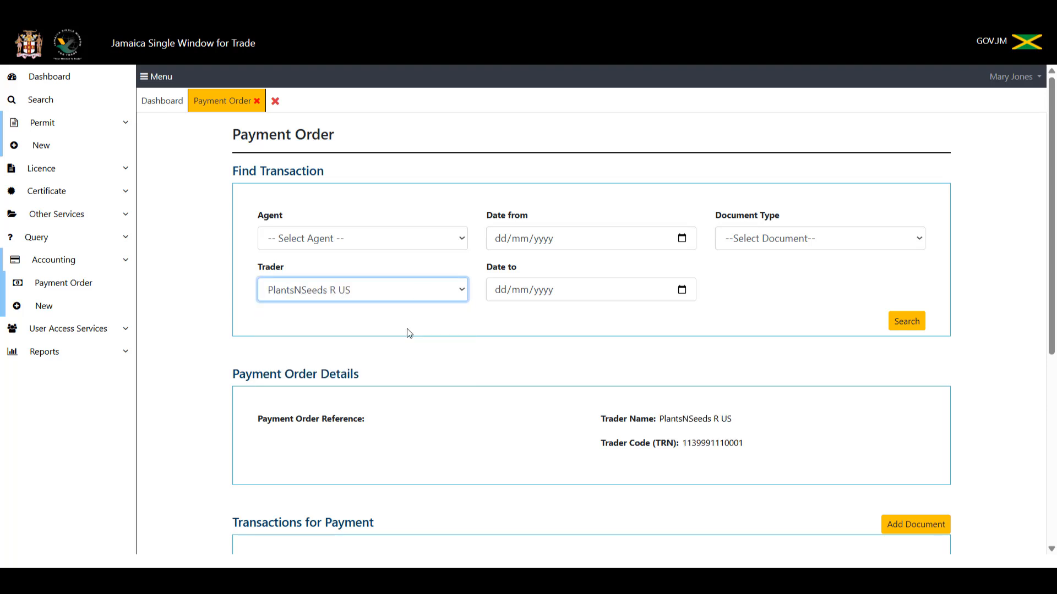
left_click(682, 240)
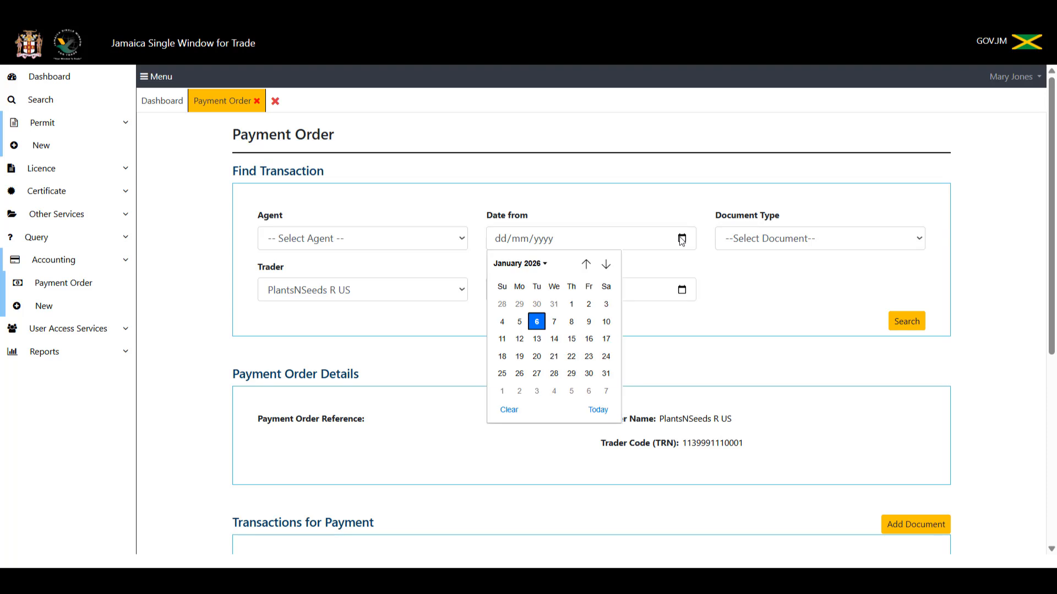
left_click(585, 267)
left_click(586, 266)
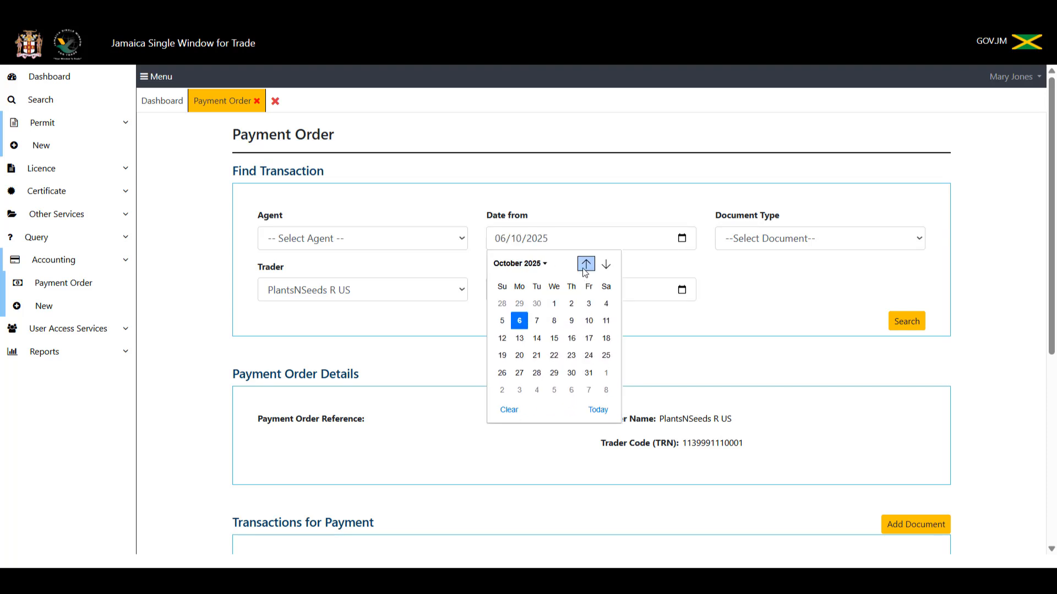
left_click(586, 266)
left_click(585, 266)
left_click(585, 266)
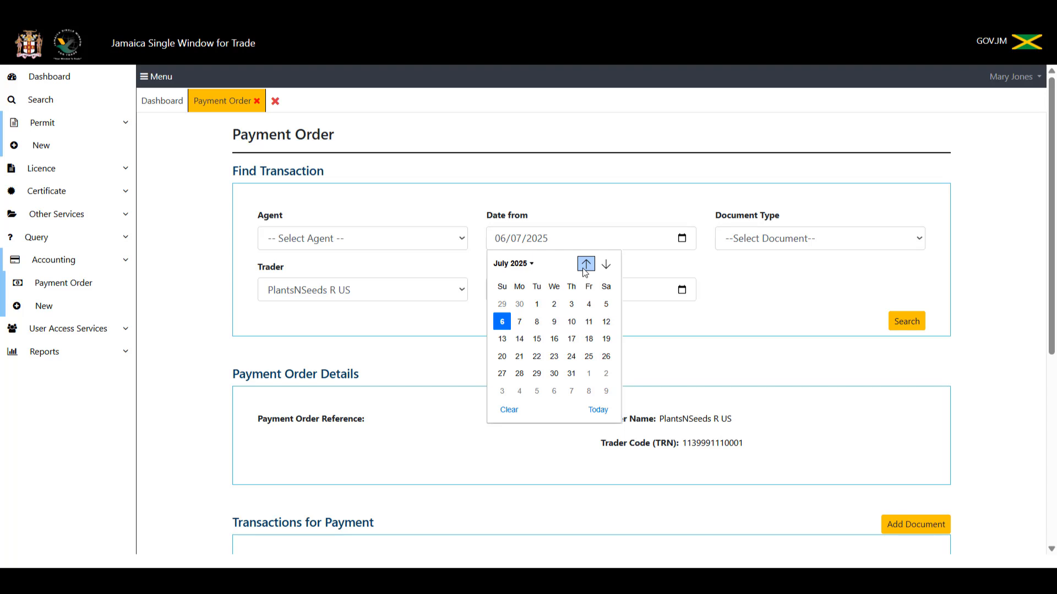
left_click(537, 322)
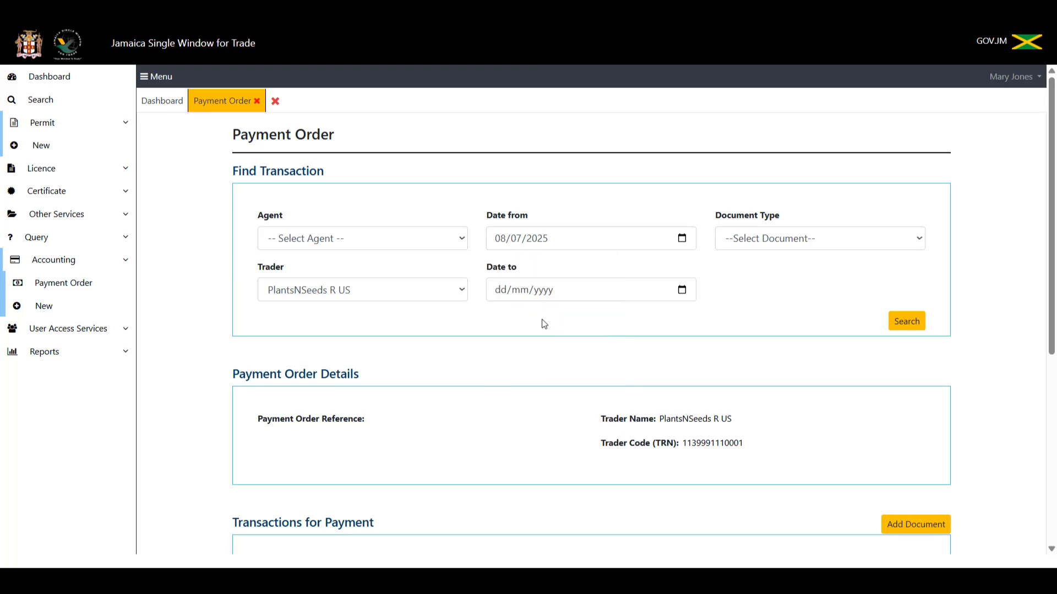
Step: Set the transaction search's end date to 08/07/2025
left_click(682, 290)
left_click(587, 318)
left_click(587, 317)
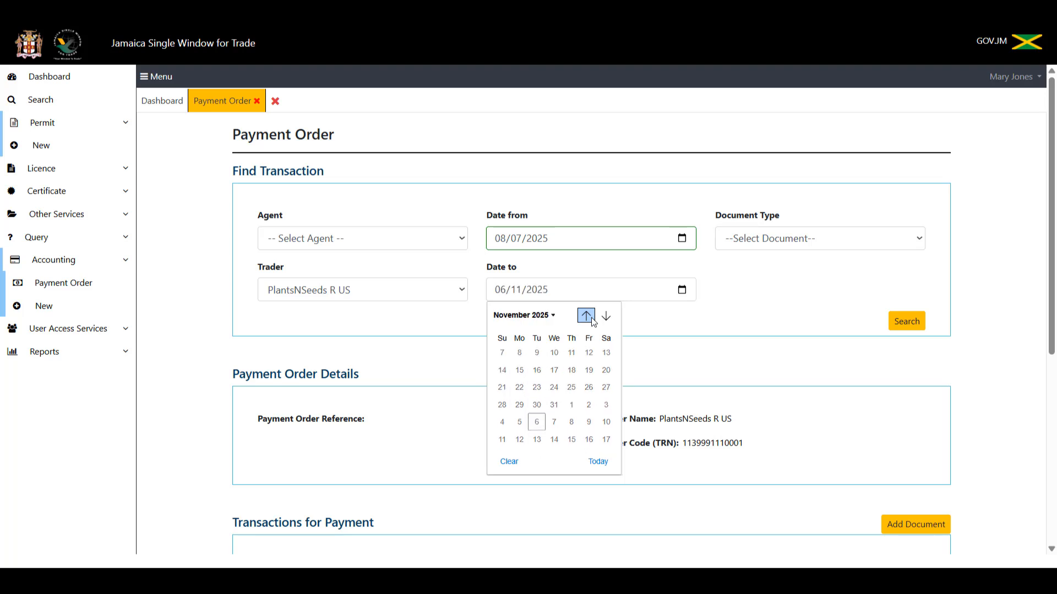
left_click(587, 317)
left_click(587, 317)
left_click(587, 317)
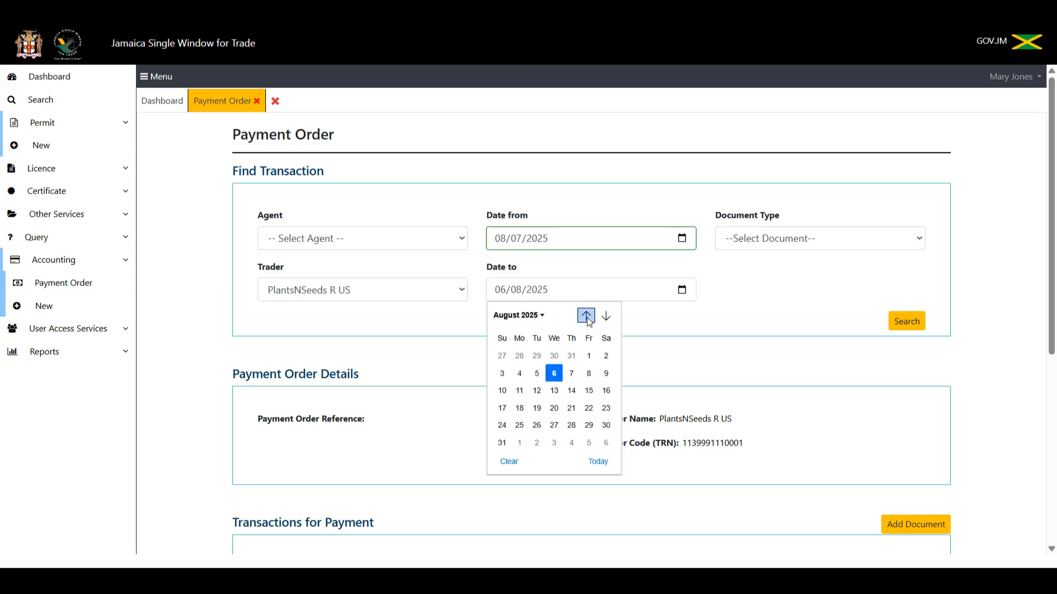
left_click(588, 318)
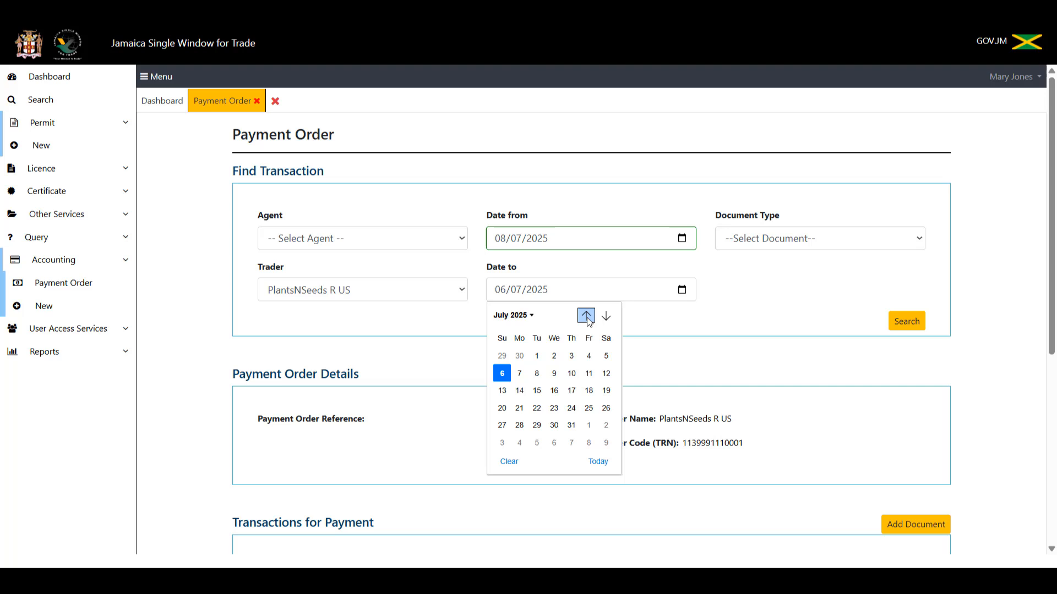
left_click(540, 374)
Step: Search for Permit documents, add the 6,000 permit transaction to the payment order, and close the transaction list
left_click(917, 238)
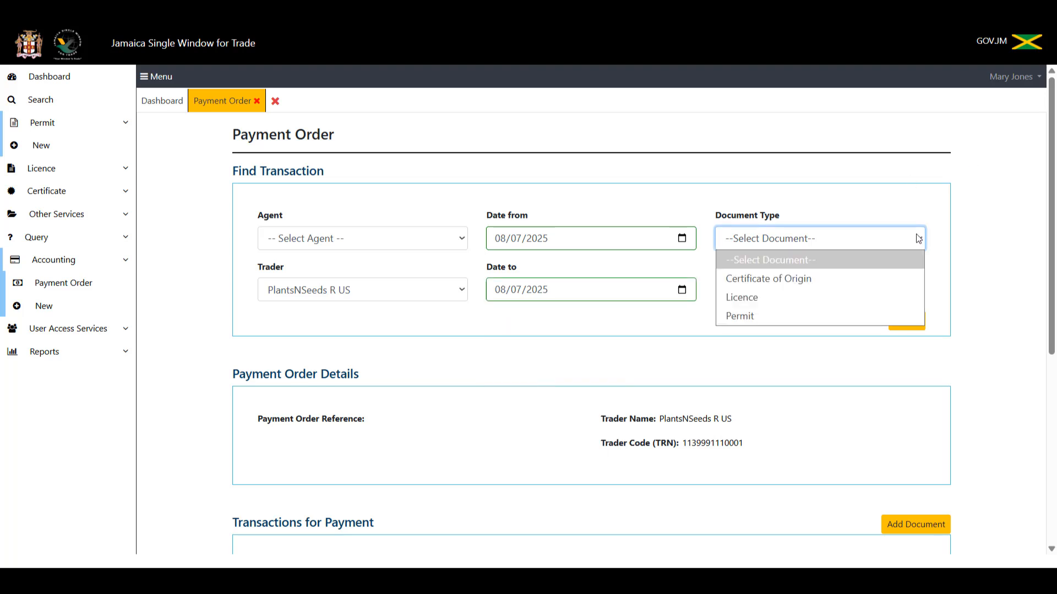
left_click(831, 317)
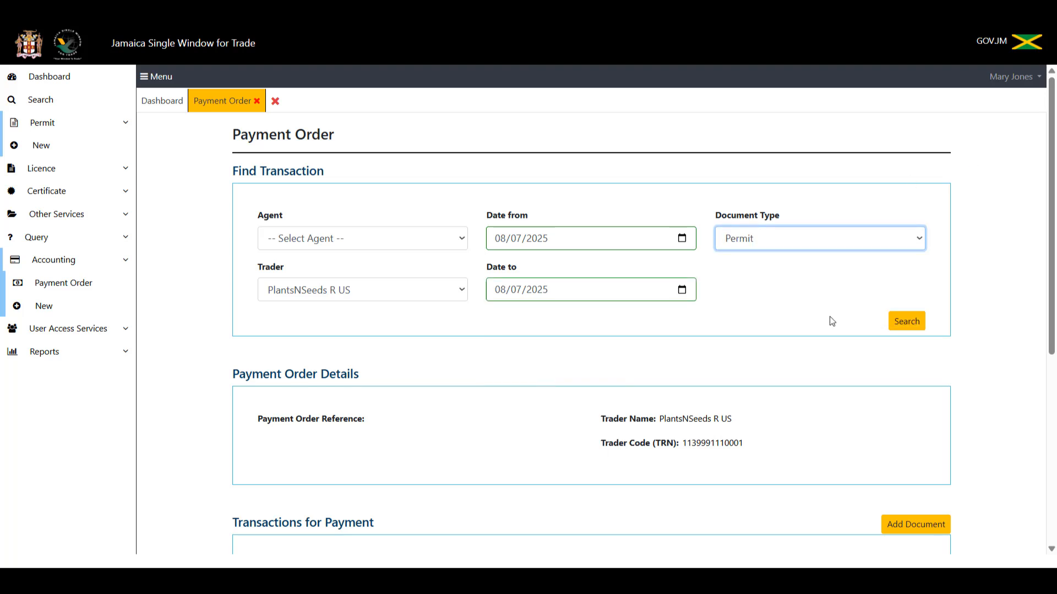
left_click(911, 327)
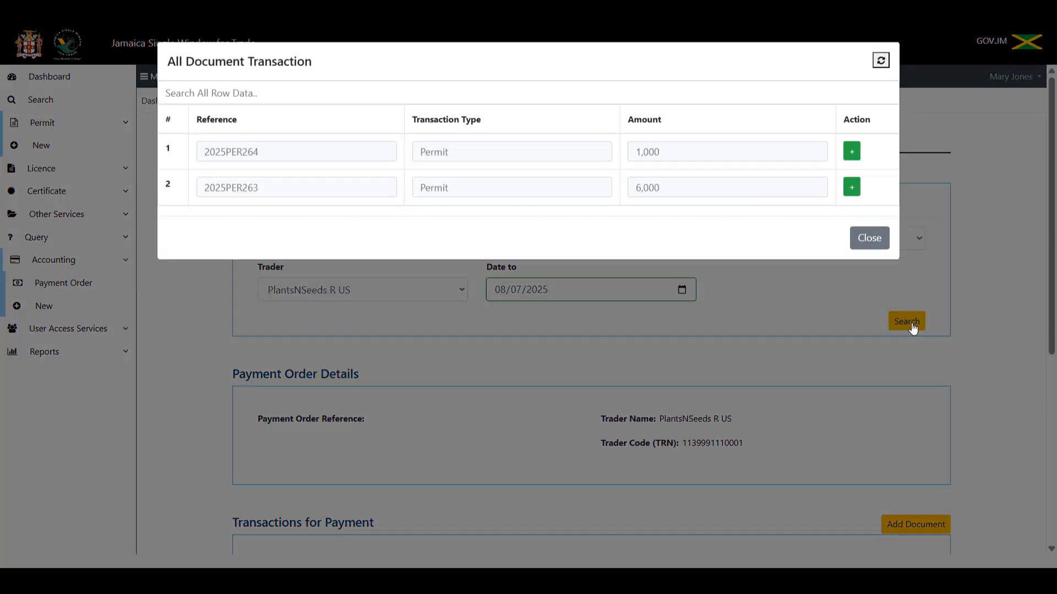
left_click(851, 187)
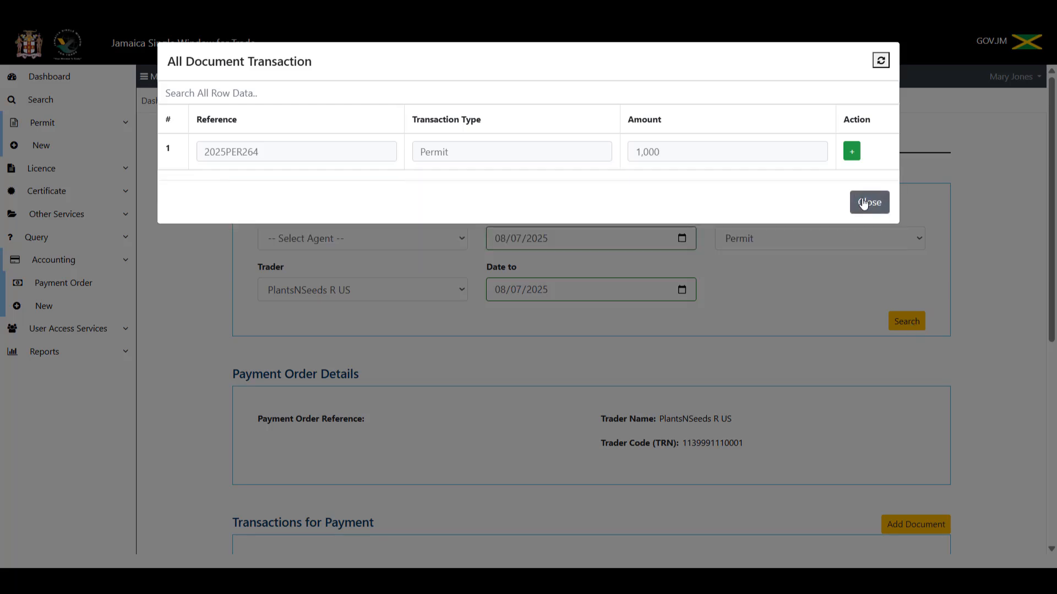
left_click(863, 203)
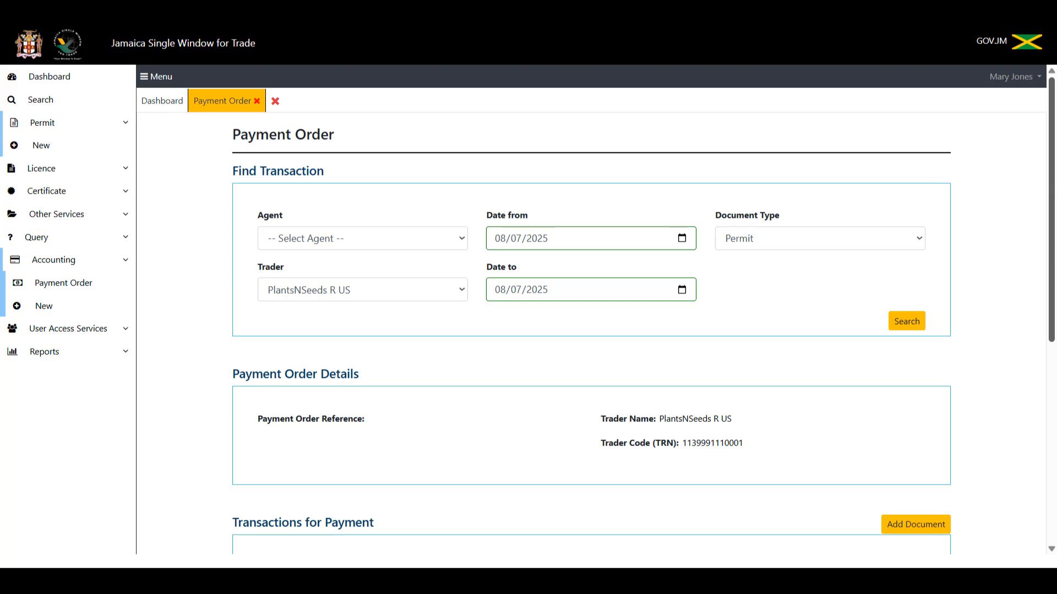
Step: Search the permit transactions again, add the 1,000 permit transaction to the payment order, and close the transaction list
right_click(1053, 339)
left_click(789, 136)
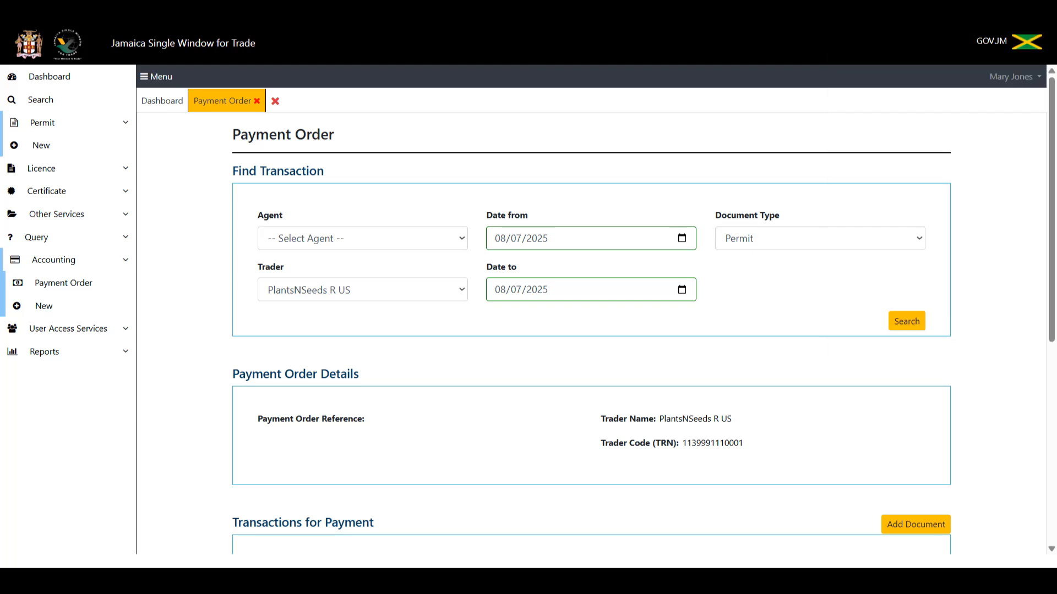
left_click_drag(1054, 179, 1055, 127)
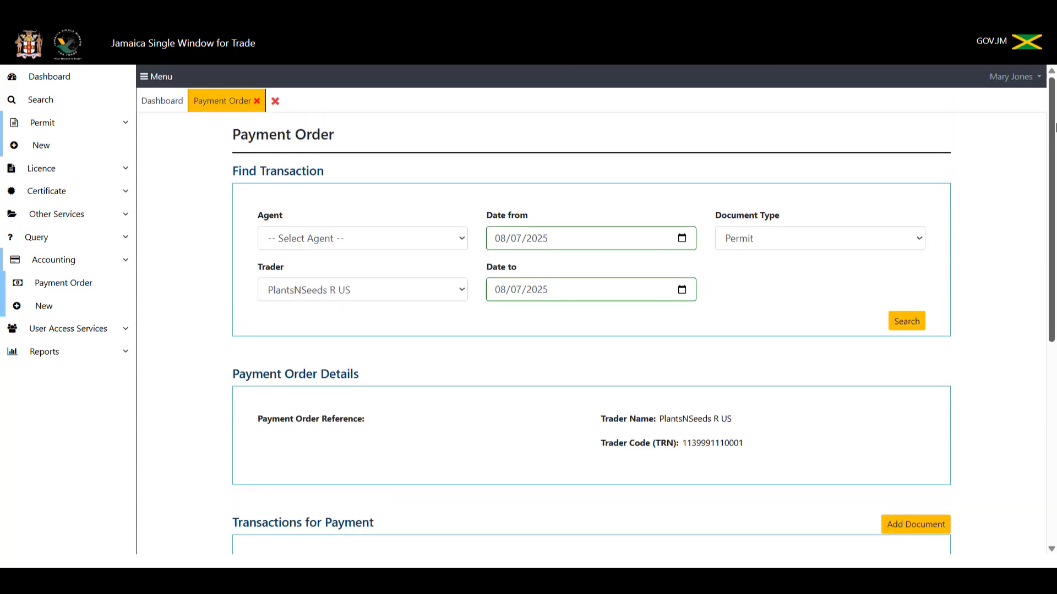
left_click(918, 329)
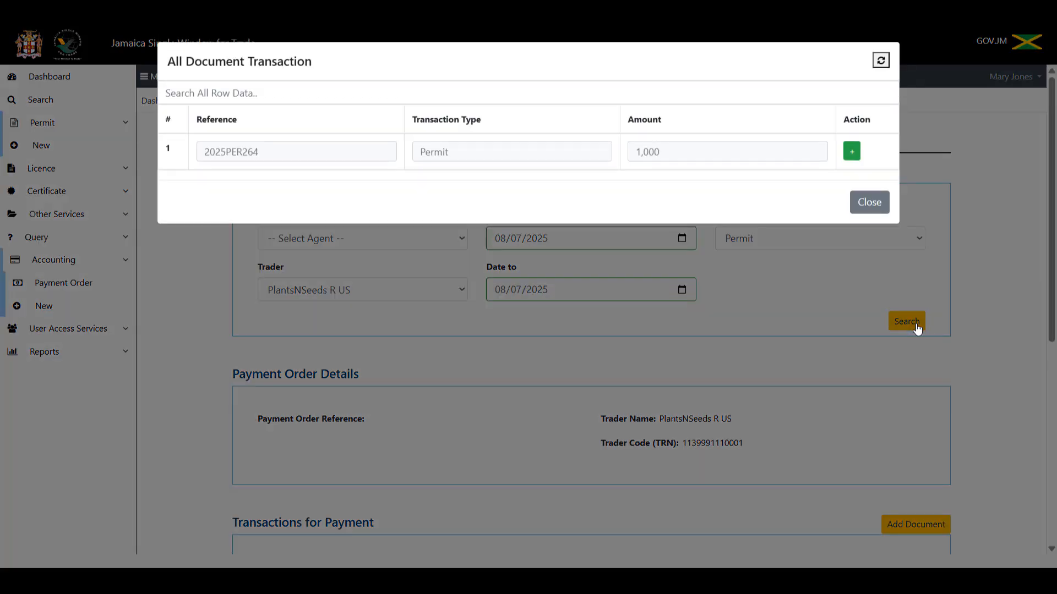
left_click(851, 151)
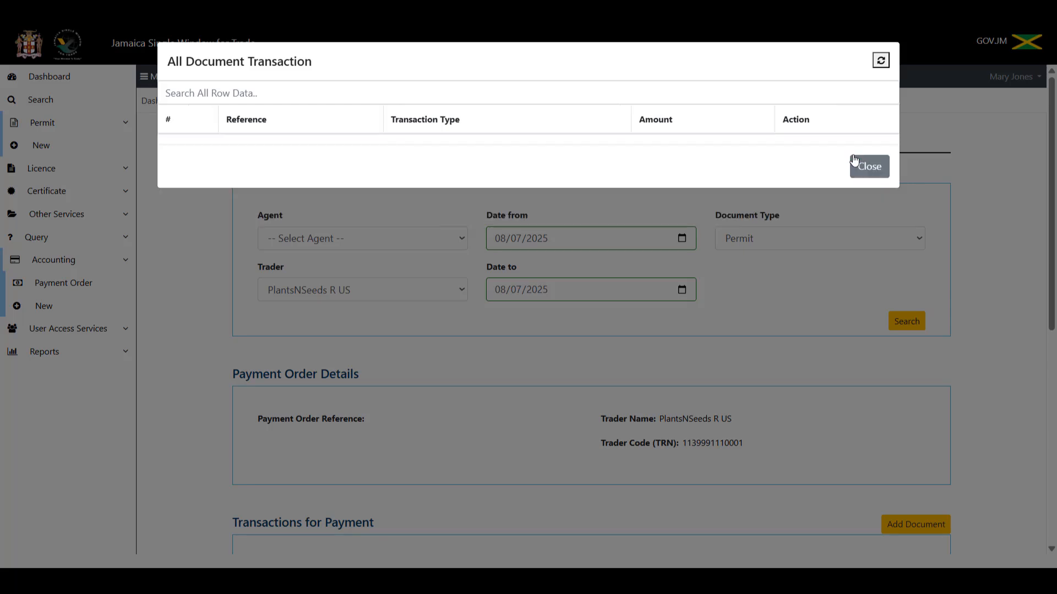
left_click(865, 167)
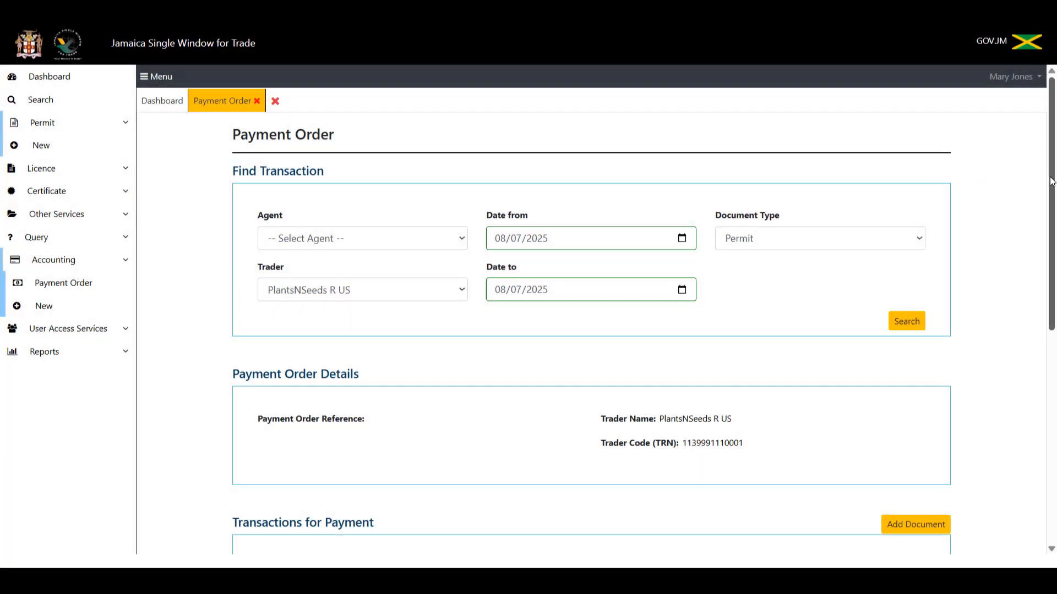
Step: Remove the 1,000 permit transaction from the payment order's transactions for payment
left_click_drag(1051, 182, 1054, 424)
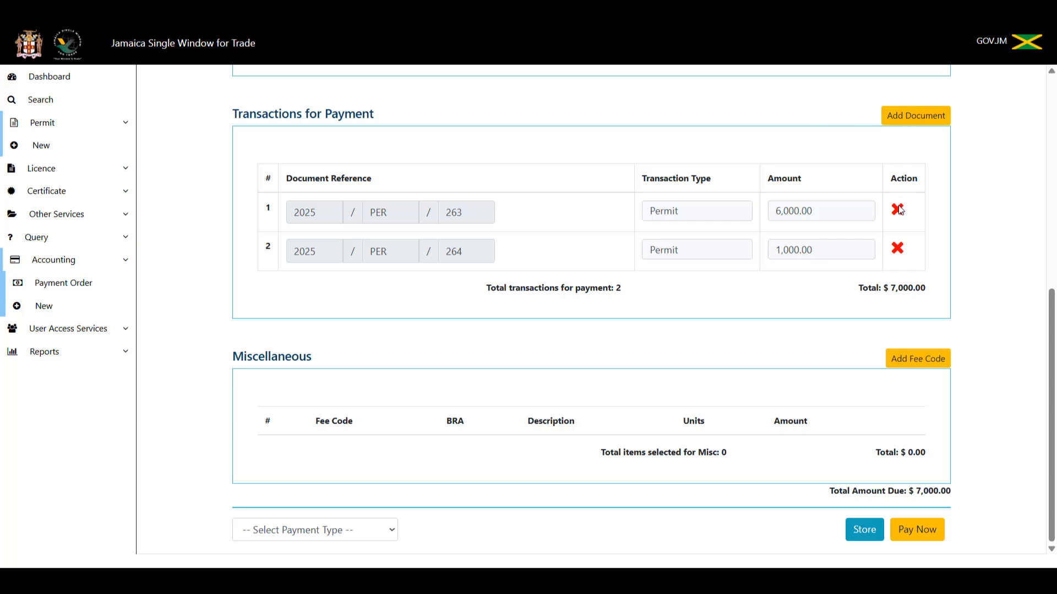
left_click(897, 250)
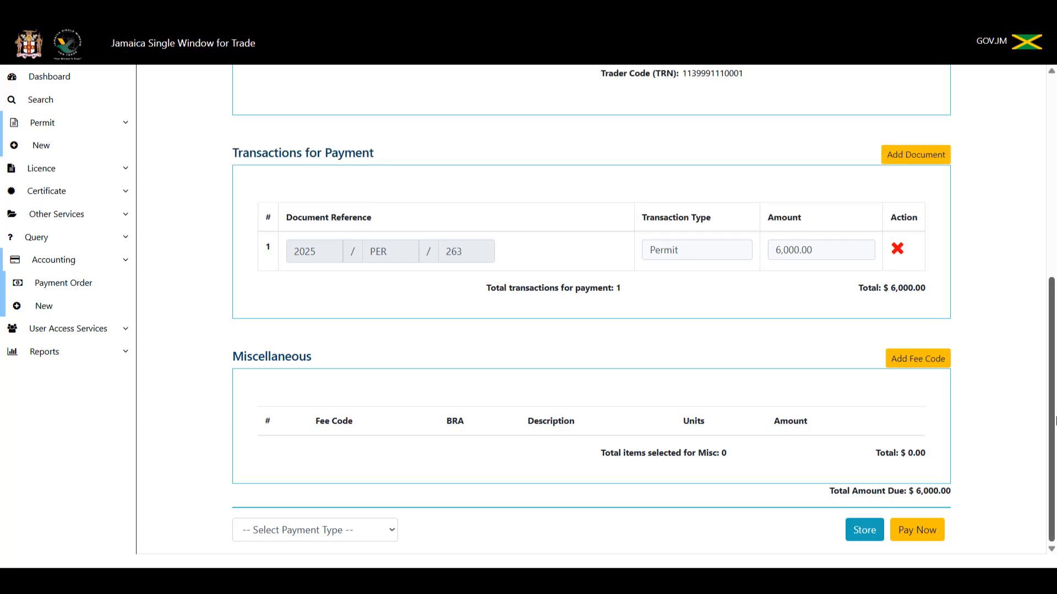
Step: Pay the order now with E-Payment as the payment type and confirm the redirect to the third-party payment gateway
left_click(392, 532)
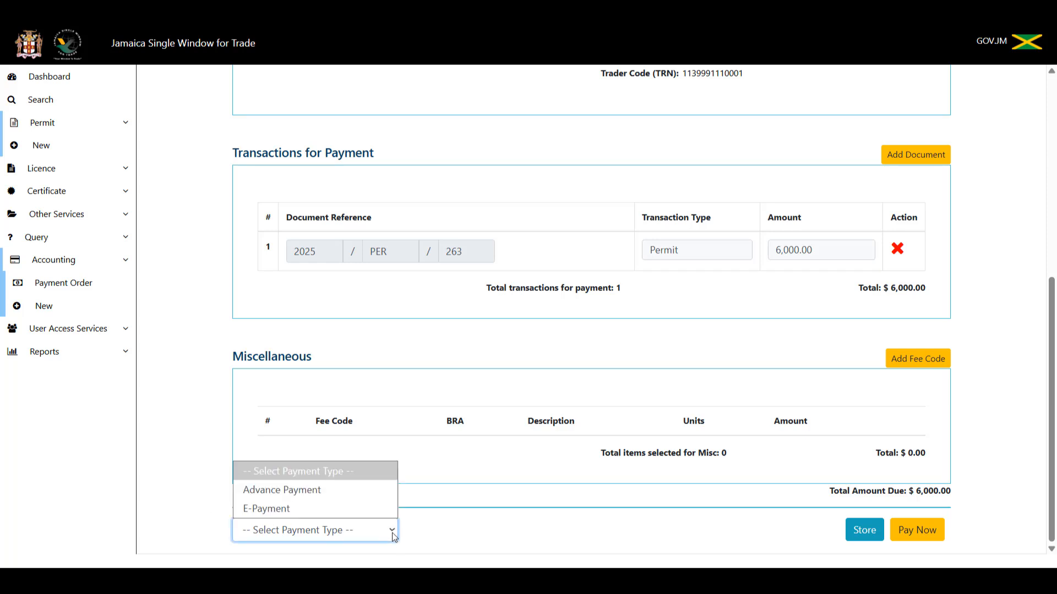
left_click(359, 510)
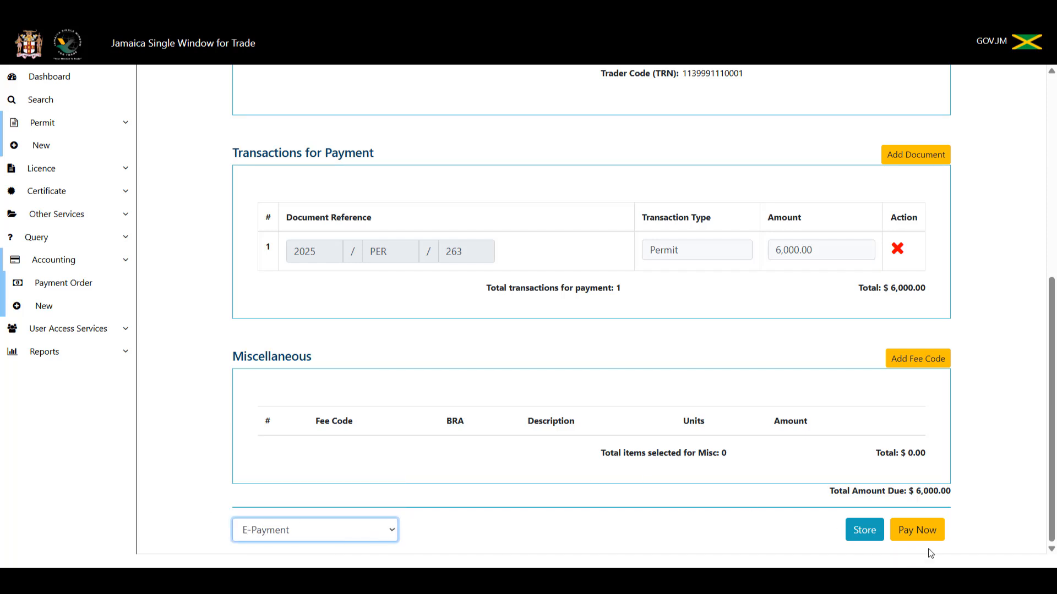
left_click(918, 536)
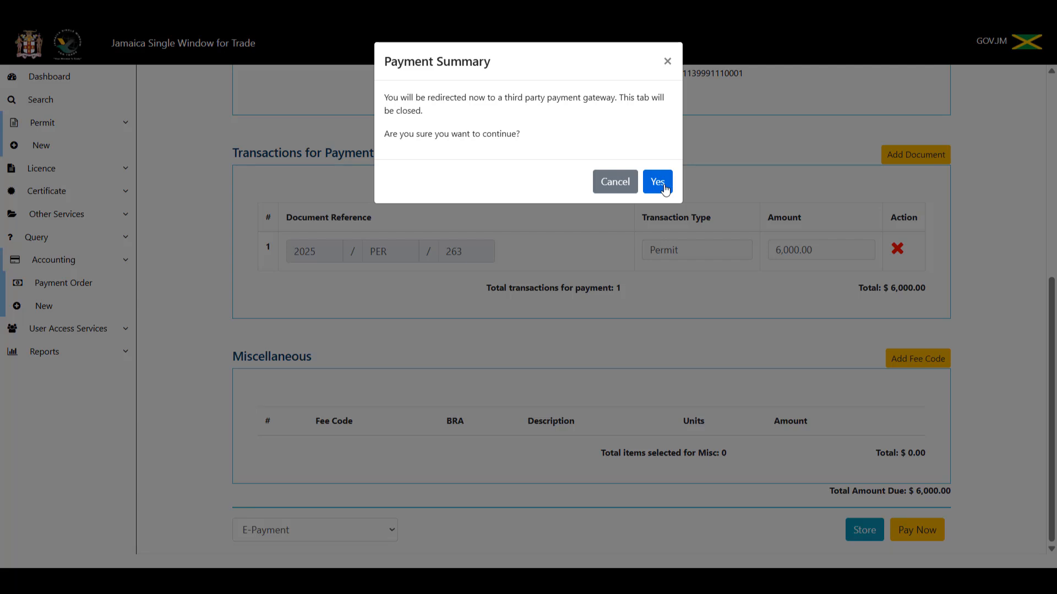
left_click(658, 183)
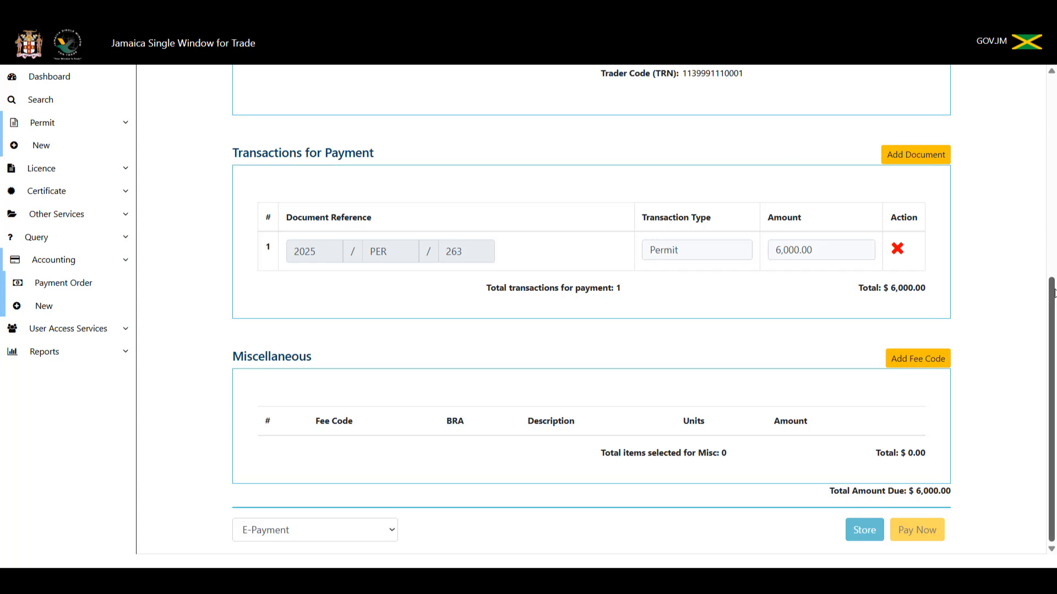
left_click_drag(1054, 291, 1052, 71)
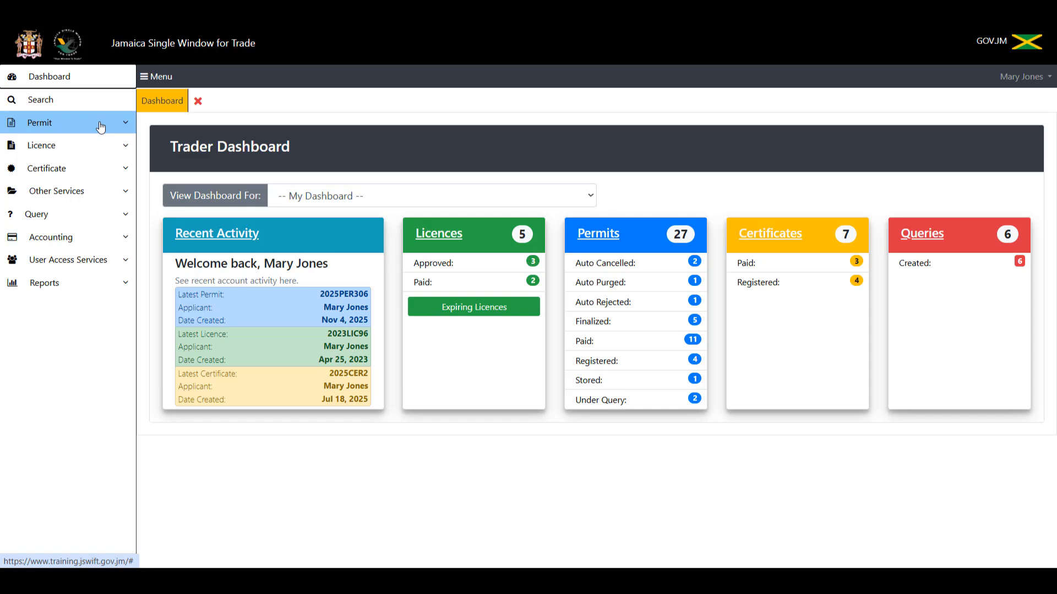
Step: Create a new payment order from the accounting section and choose PlantsNSeeds R US as the trader
left_click(84, 236)
left_click(80, 263)
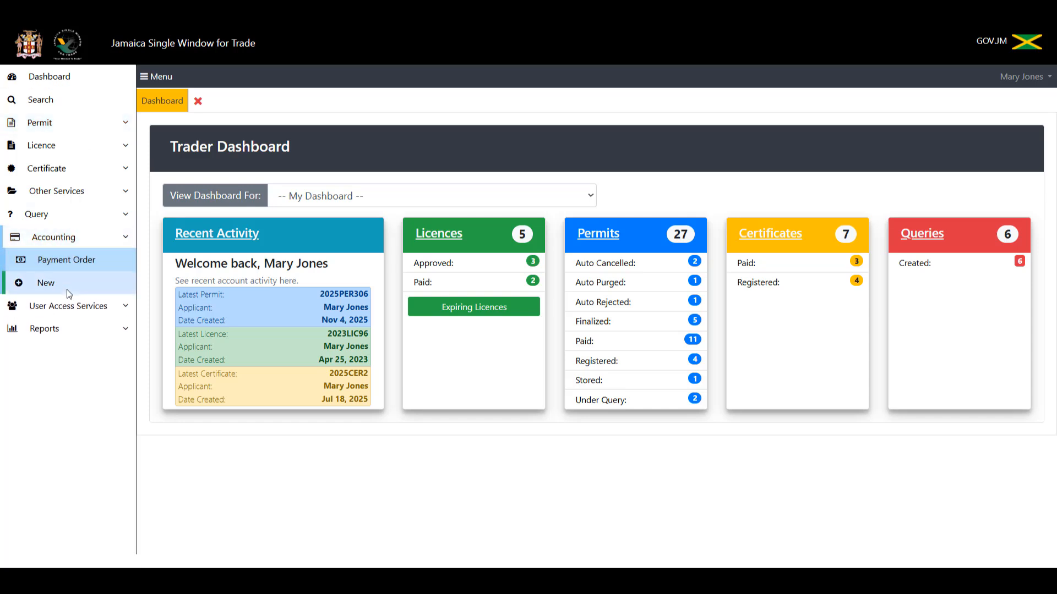
left_click(67, 289)
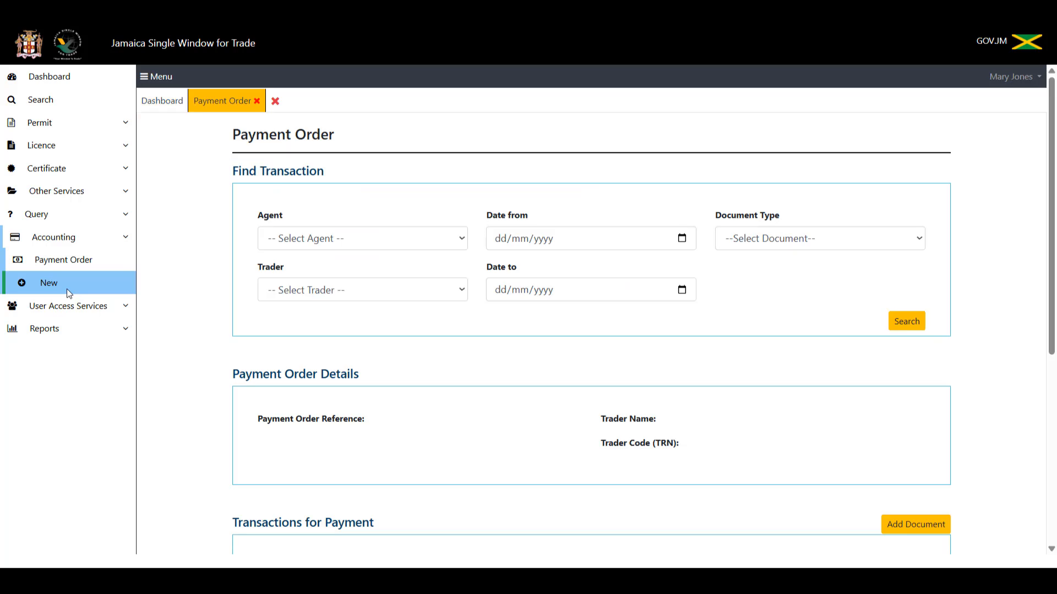
left_click(462, 291)
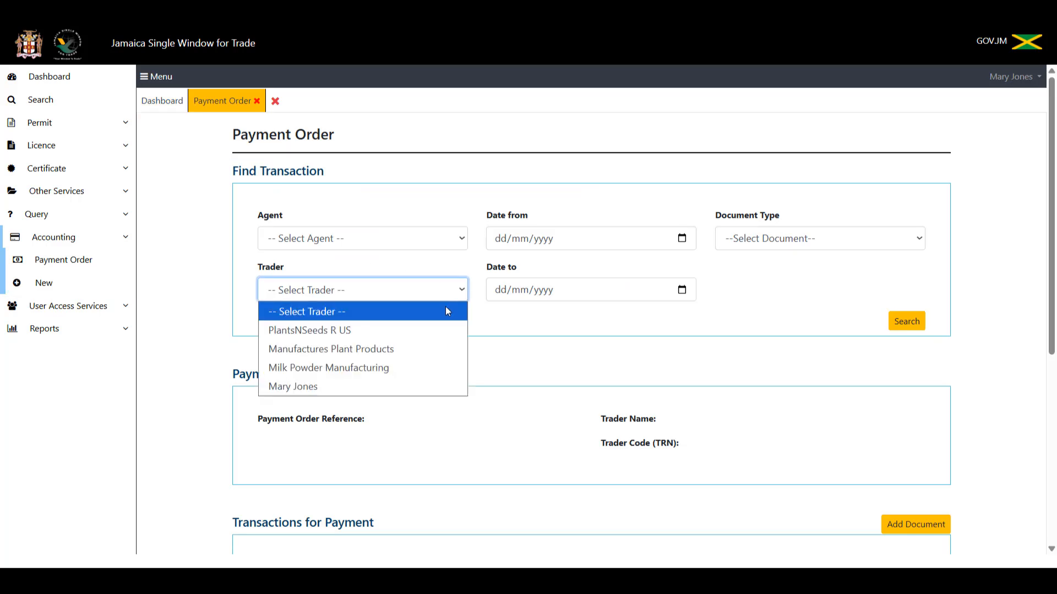
Step: Set the start date of the new payment order's transaction search to 08/07/2025
left_click(682, 239)
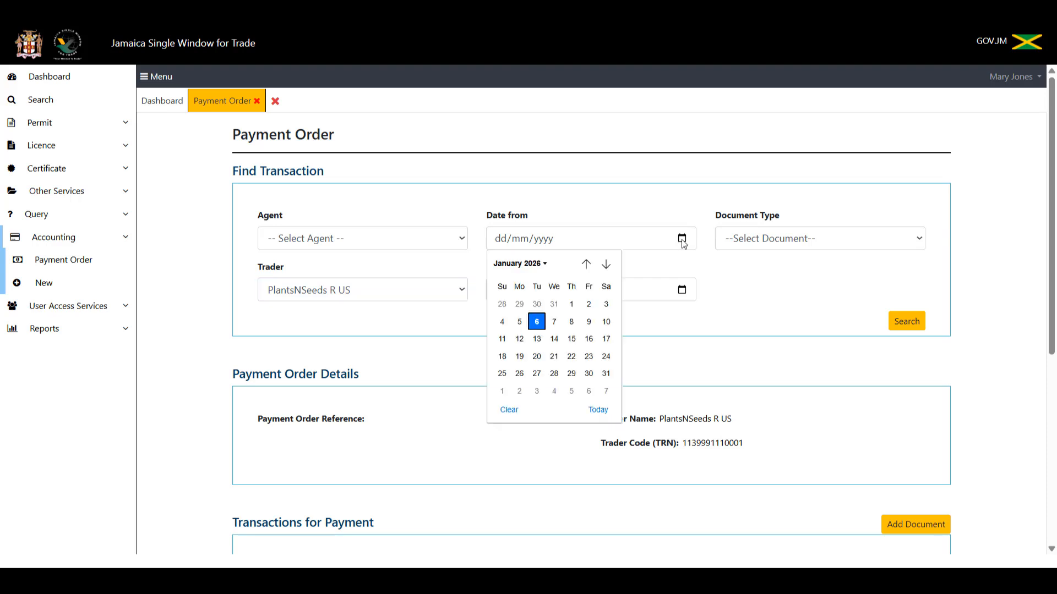
left_click(588, 267)
left_click(586, 266)
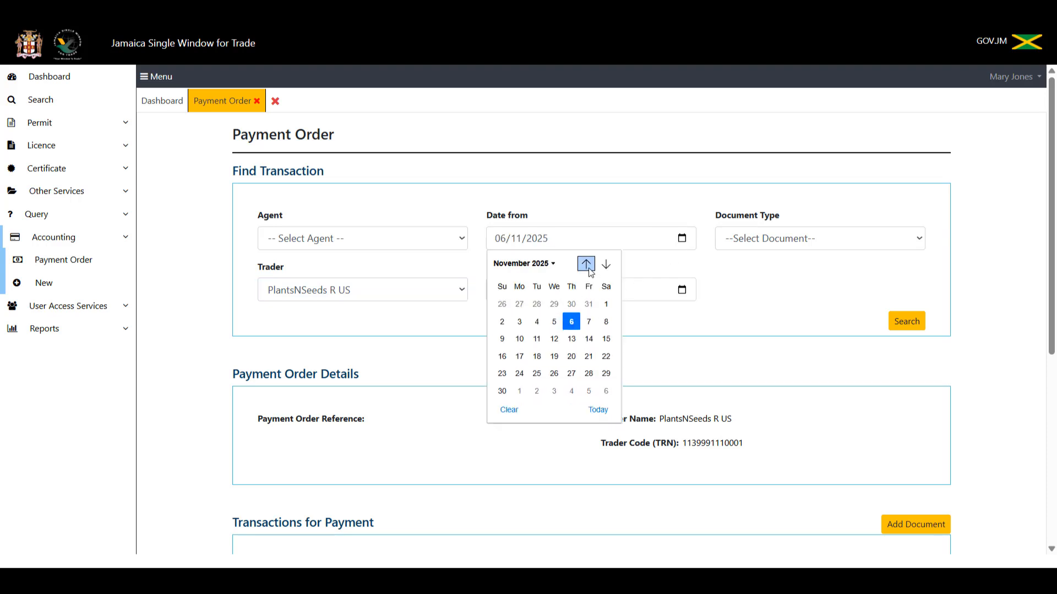
left_click(587, 265)
left_click(587, 266)
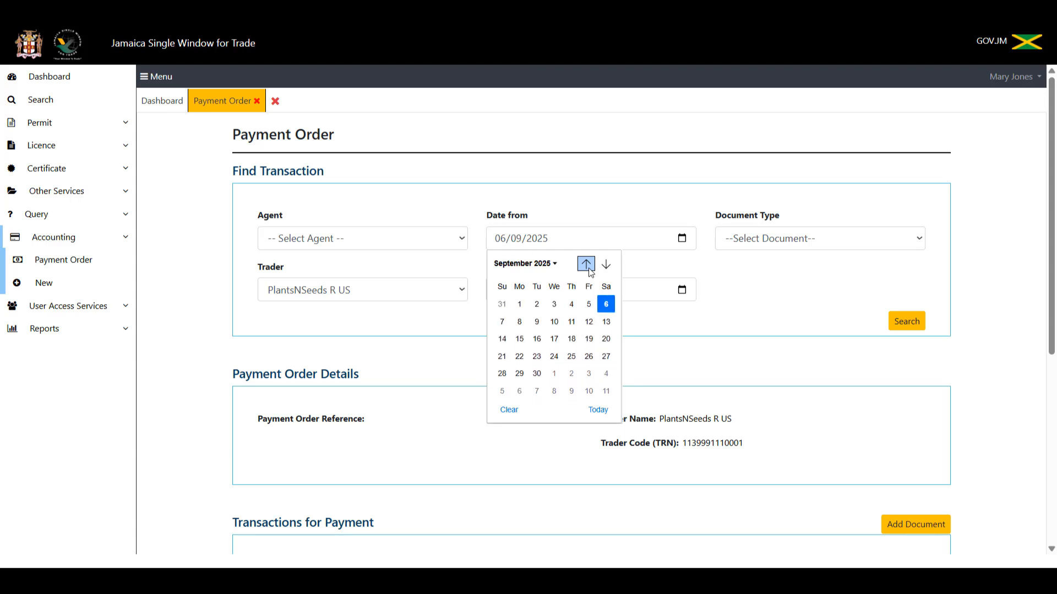
left_click(587, 266)
left_click(587, 265)
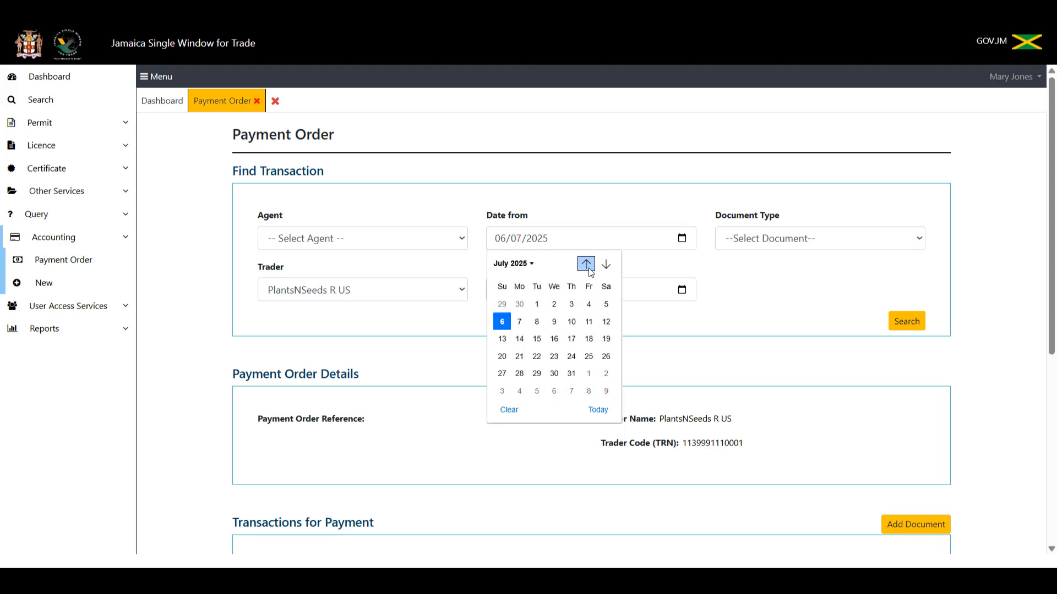
left_click(537, 323)
Step: Set the end date of the new payment order's transaction search to 08/07/2025
left_click(683, 290)
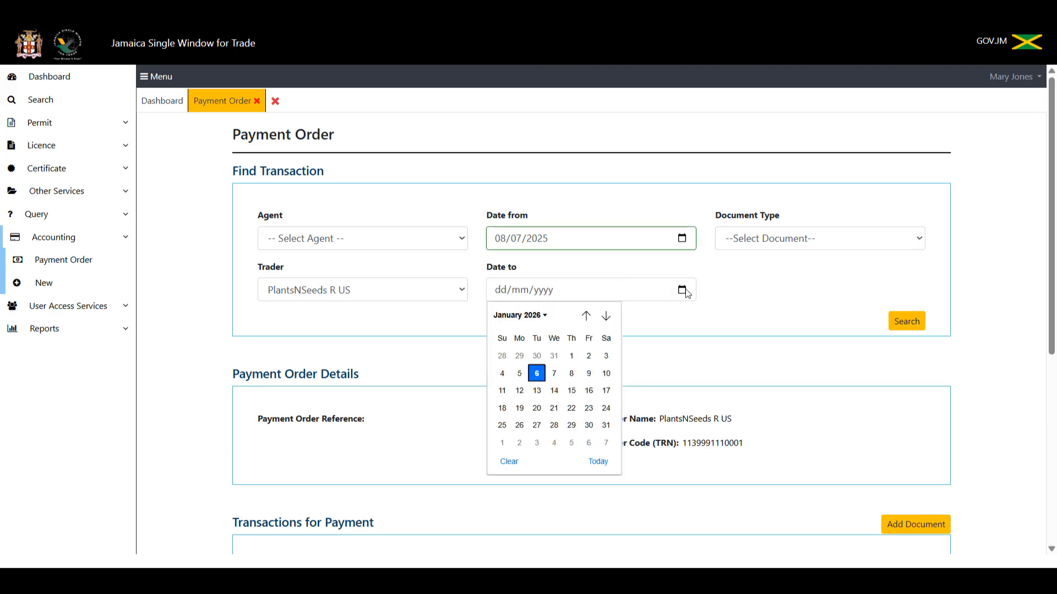
left_click(591, 318)
left_click(591, 318)
left_click(586, 316)
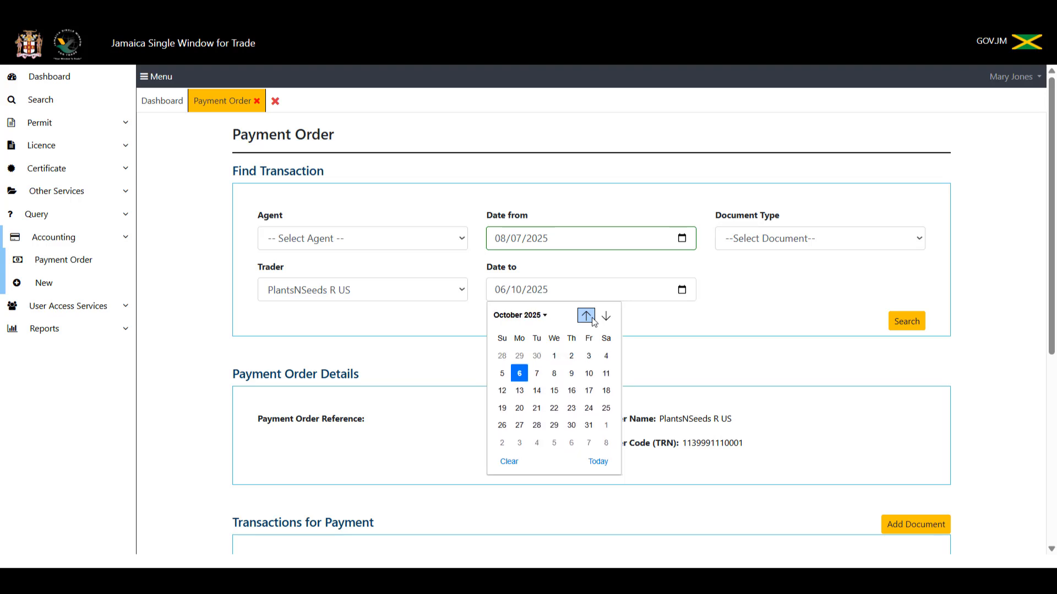
left_click(586, 316)
left_click(586, 316)
left_click(586, 316)
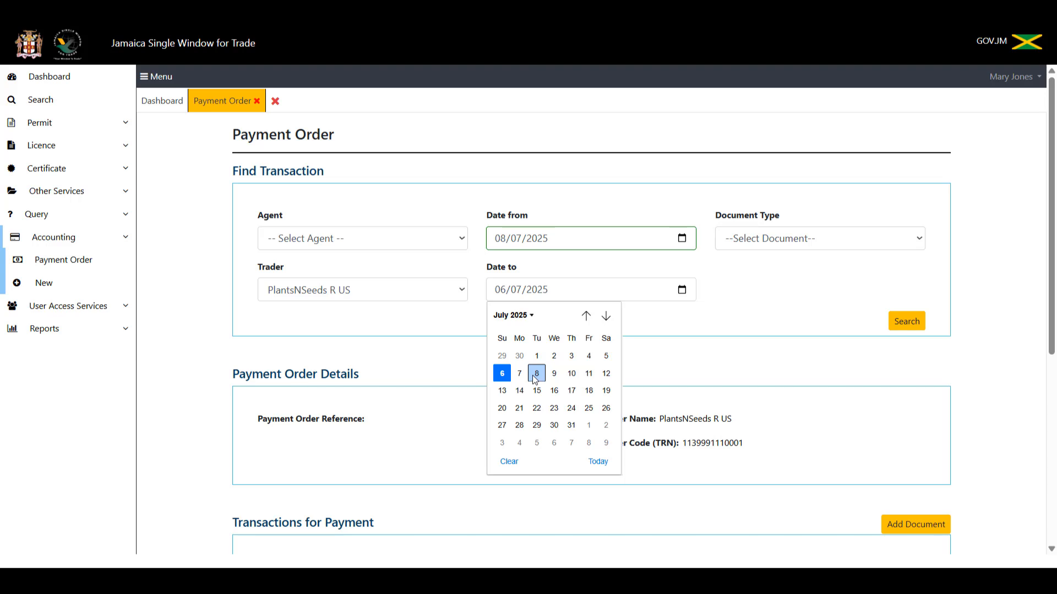
left_click(534, 377)
Step: Search for transactions with the document type Permit, check the results, and close the list without adding any
left_click(917, 241)
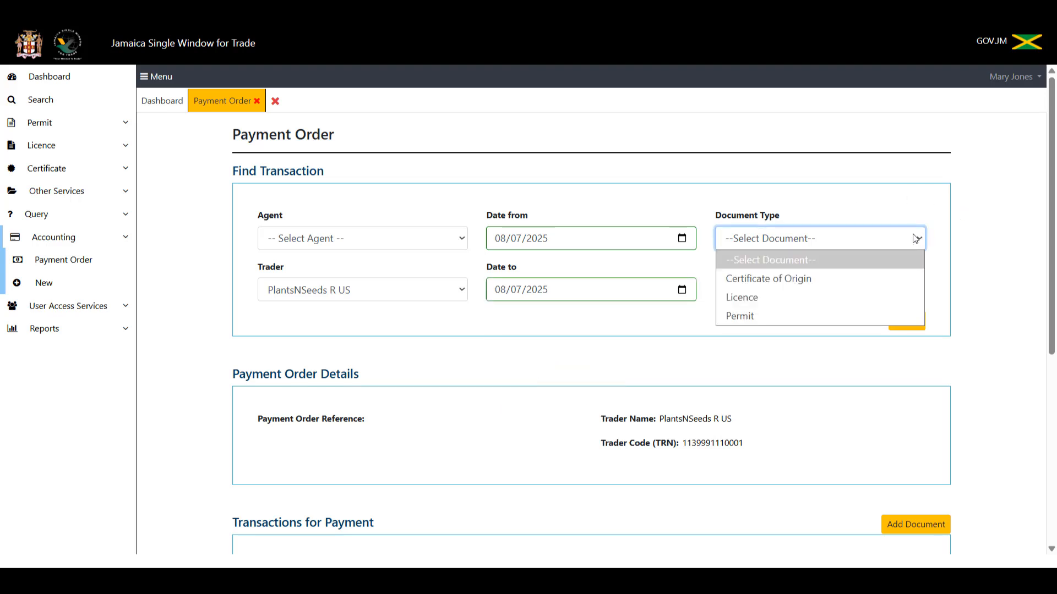
left_click(821, 318)
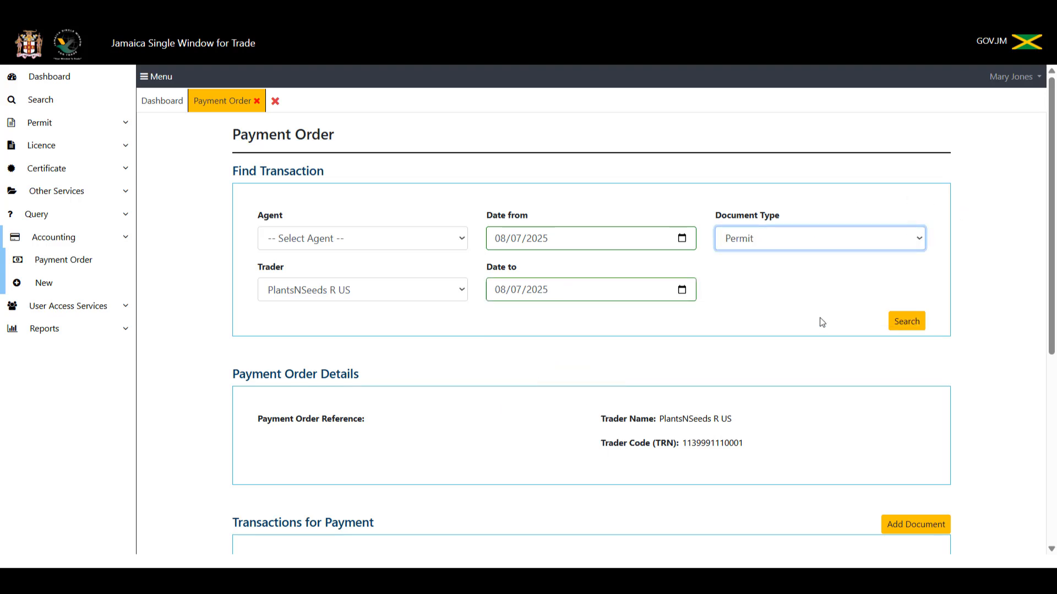
left_click(913, 324)
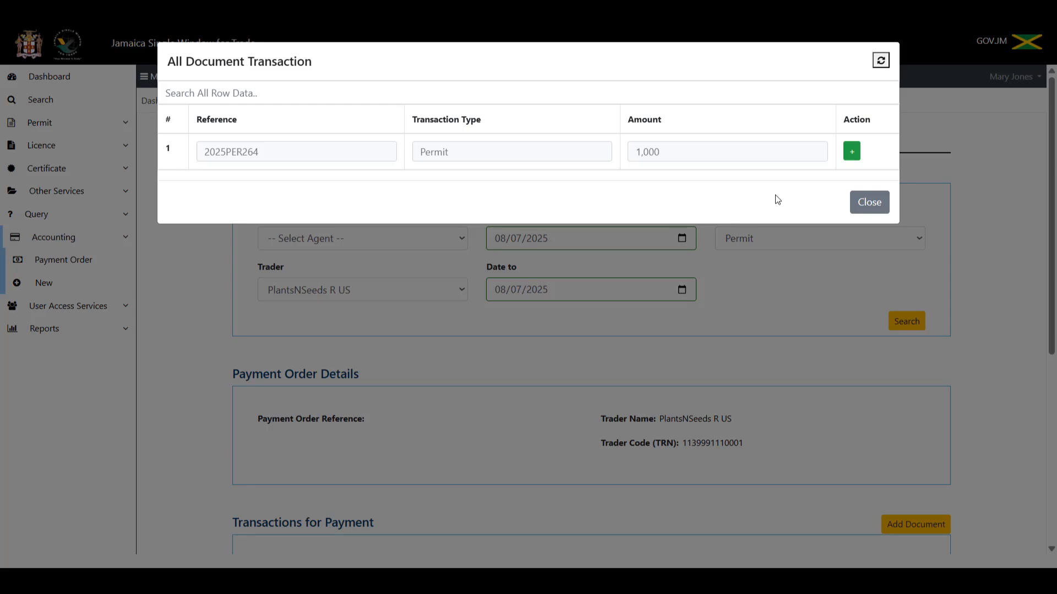
left_click(862, 212)
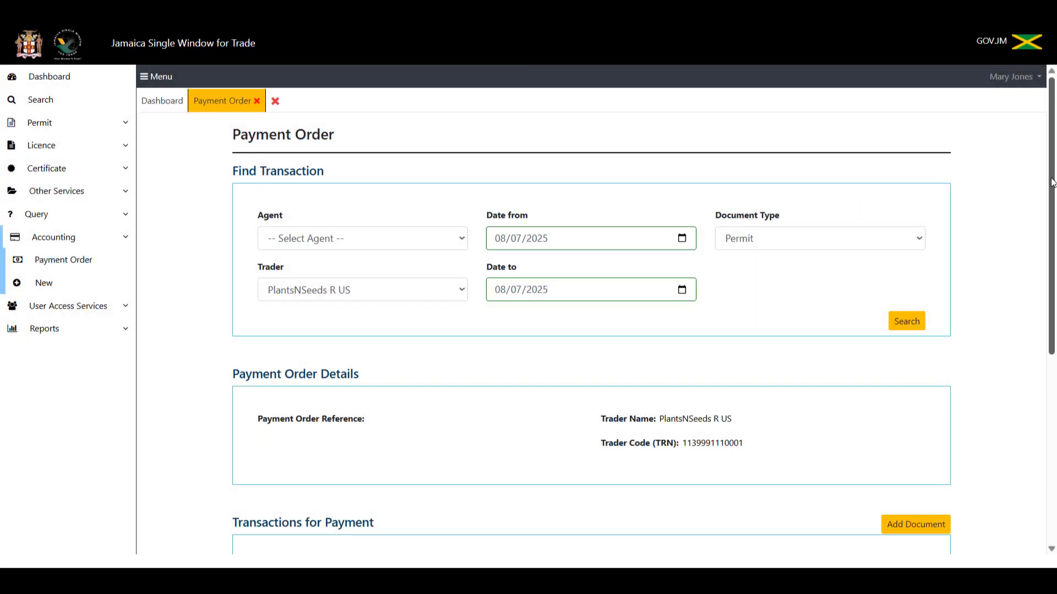
Step: Try to add the permit with year 2025 and document number 263 to the payment order by reference, then close the reference dialog
left_click_drag(1052, 183, 1055, 327)
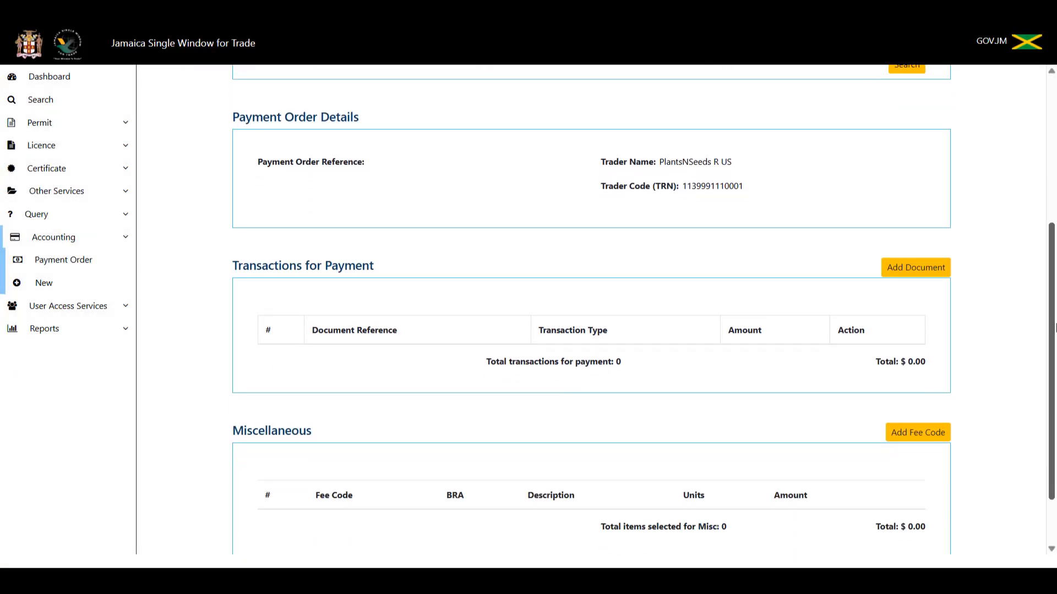
left_click(899, 278)
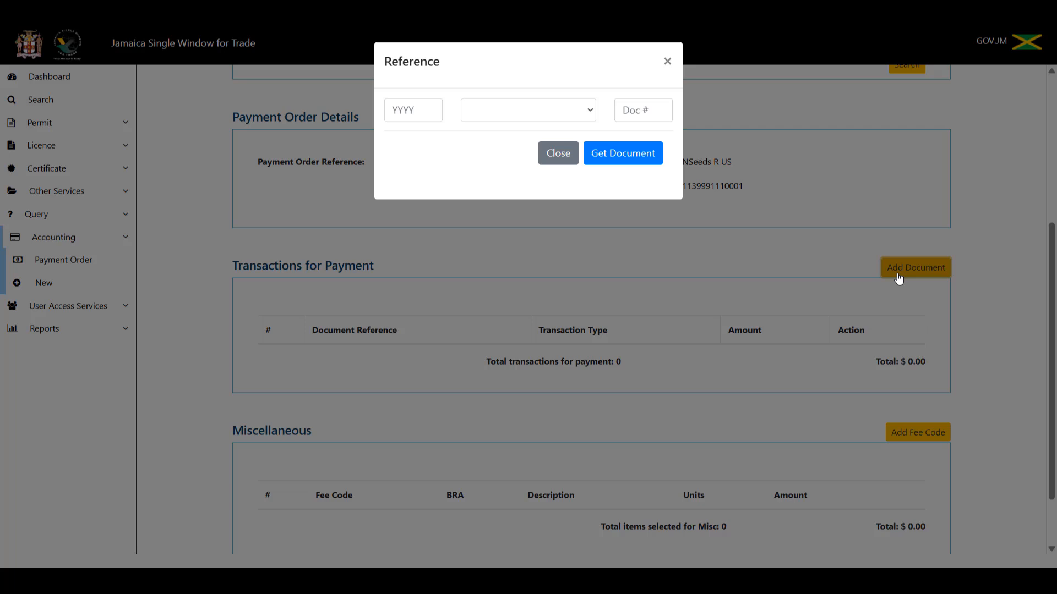
left_click(429, 100)
type("2025")
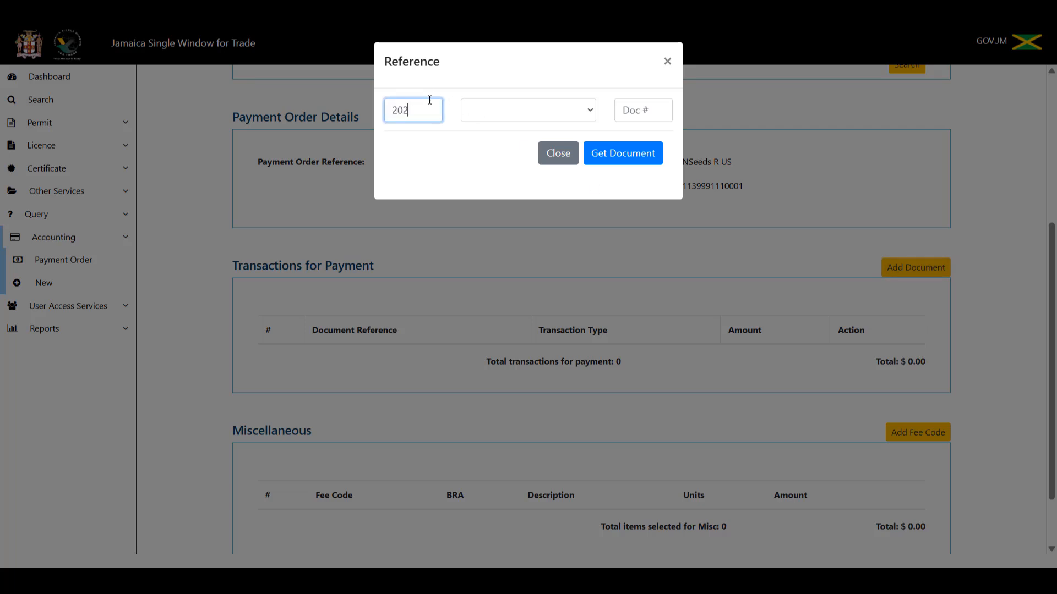
left_click(582, 110)
left_click(527, 189)
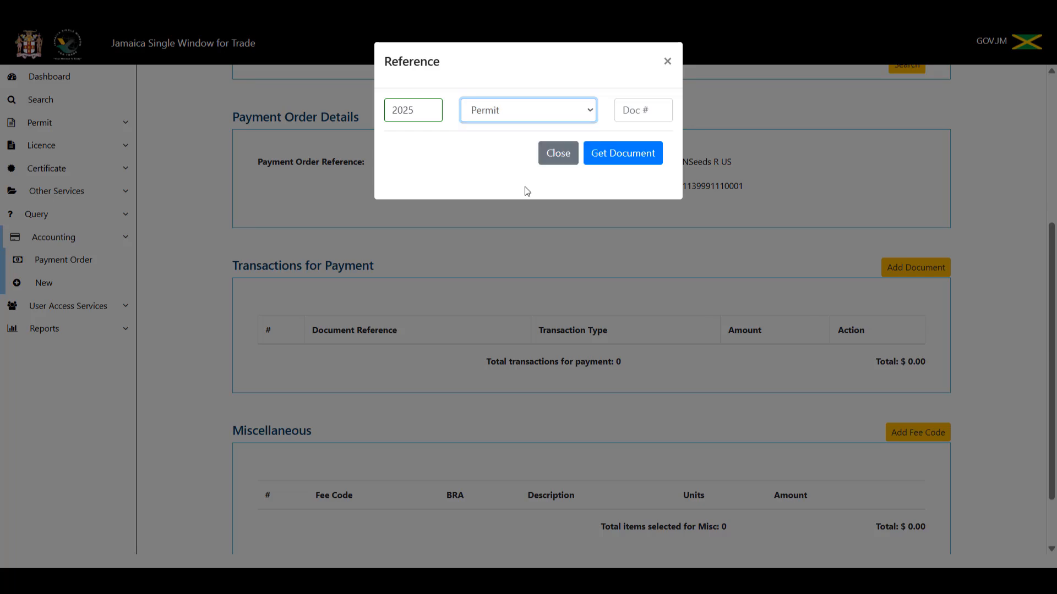
left_click(639, 106)
type("263")
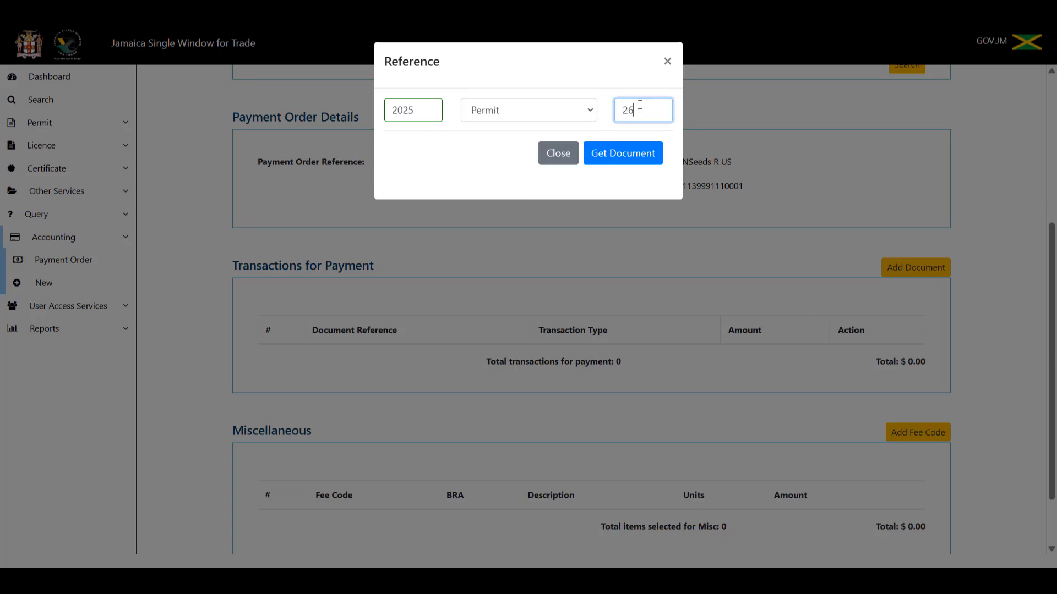
left_click(639, 151)
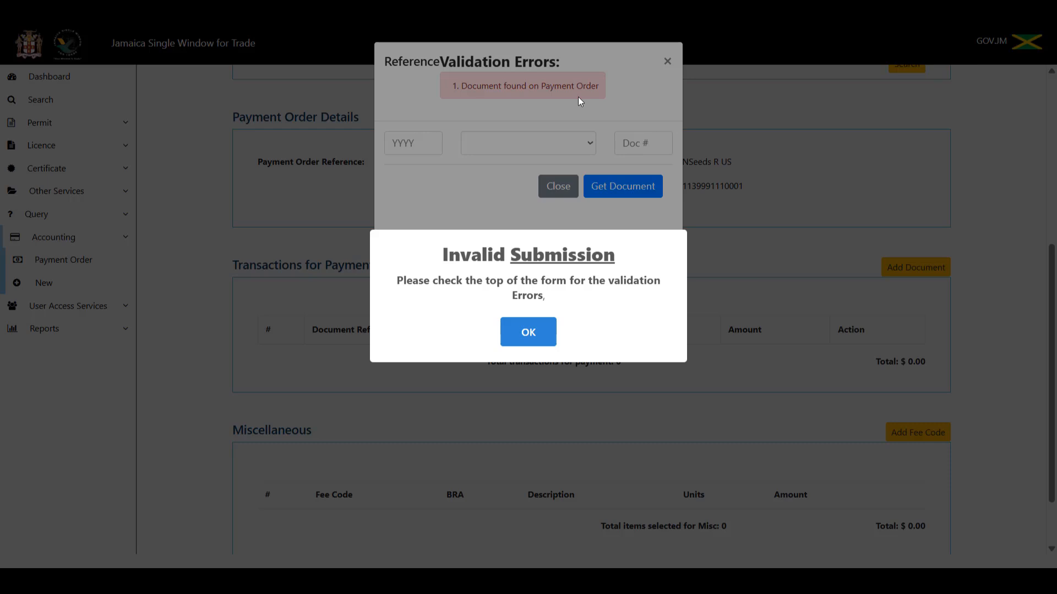
left_click(668, 63)
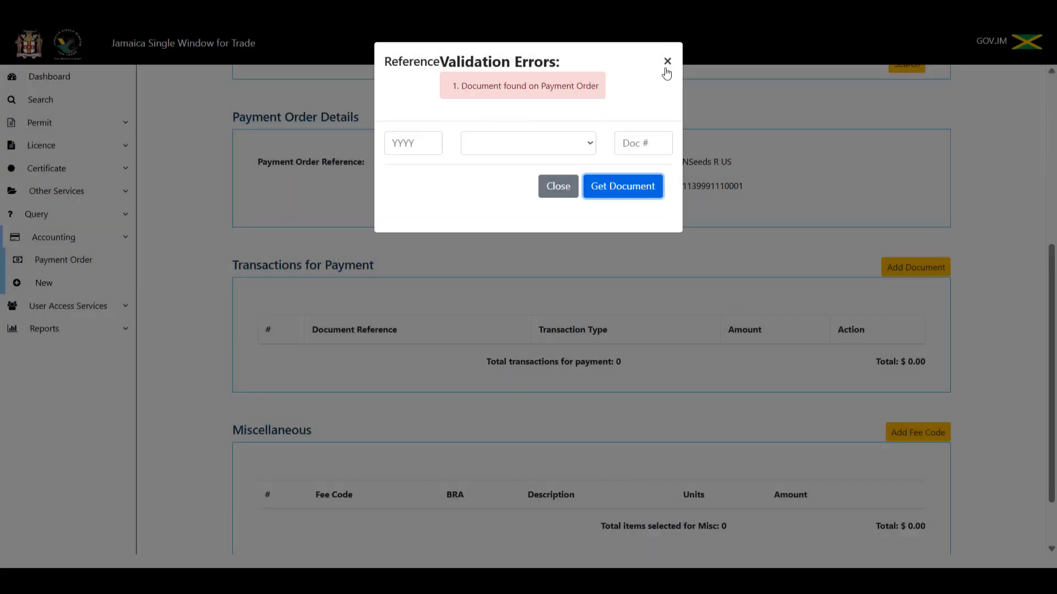
left_click(666, 70)
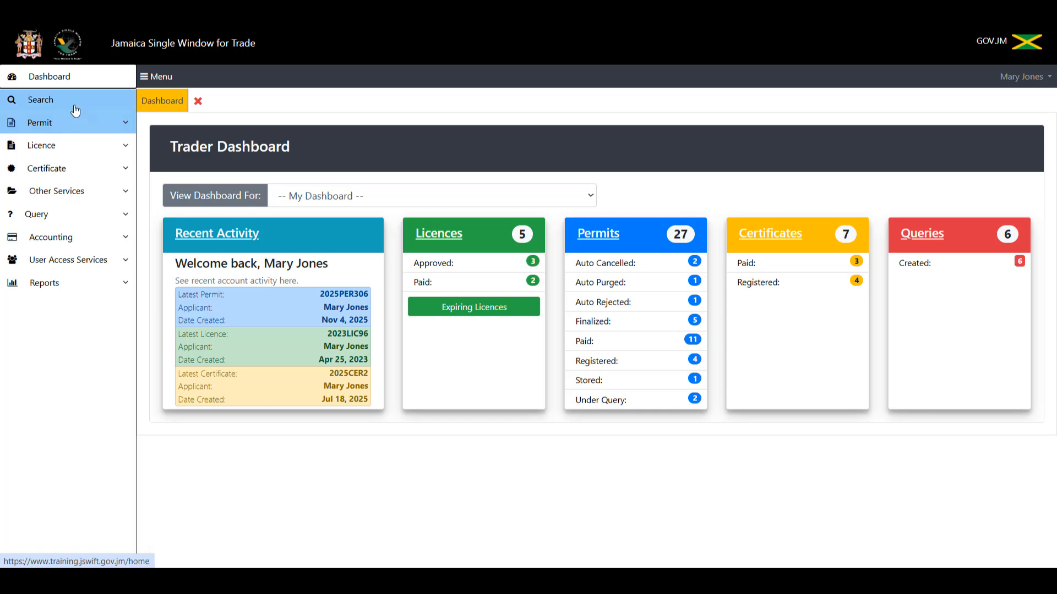
Step: Open the document search and set the document type to Payment Order
left_click(78, 107)
left_click(273, 152)
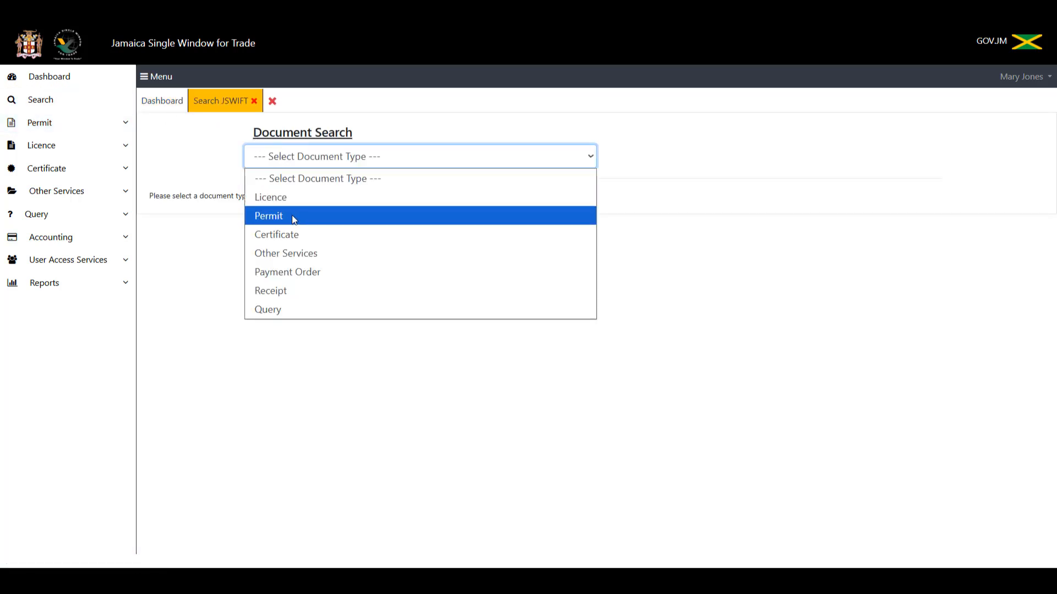
left_click(296, 274)
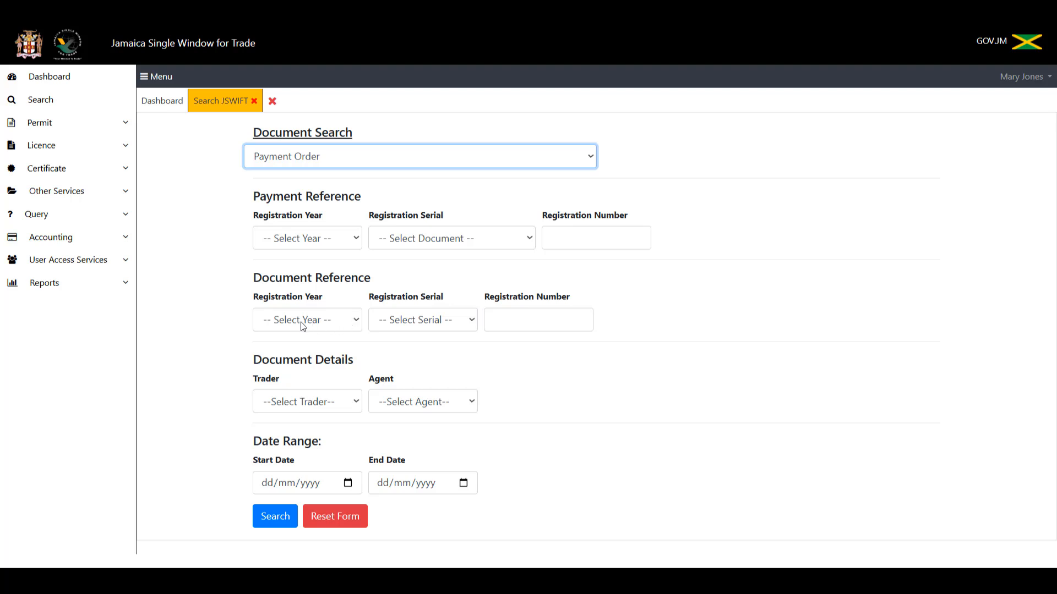
Step: Search for the payment order whose document reference has year 2025, serial PER and registration number 263
left_click(355, 319)
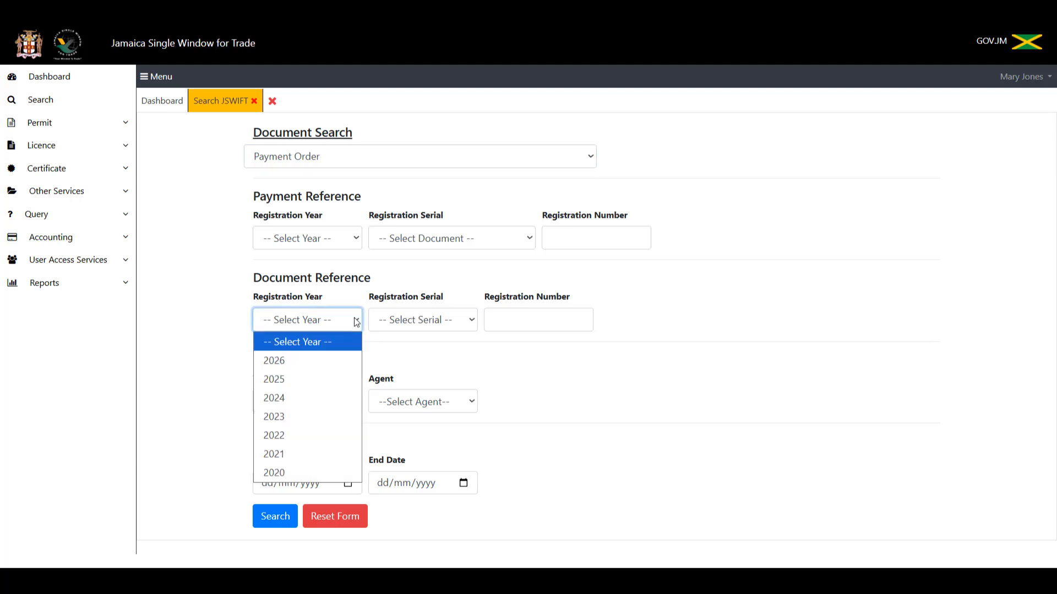
left_click(349, 329)
left_click(355, 322)
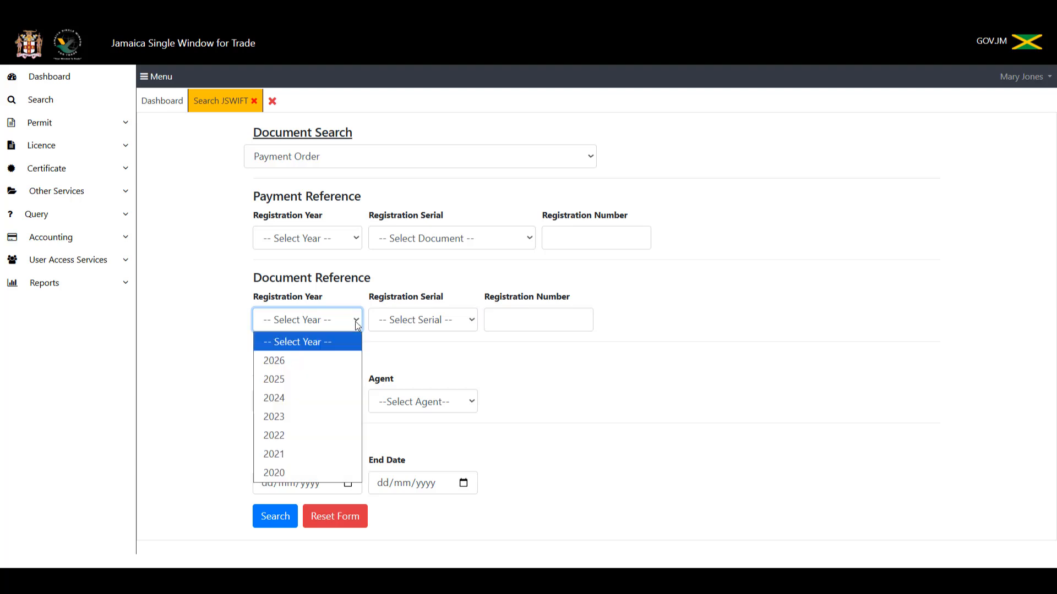
left_click(332, 375)
left_click(467, 312)
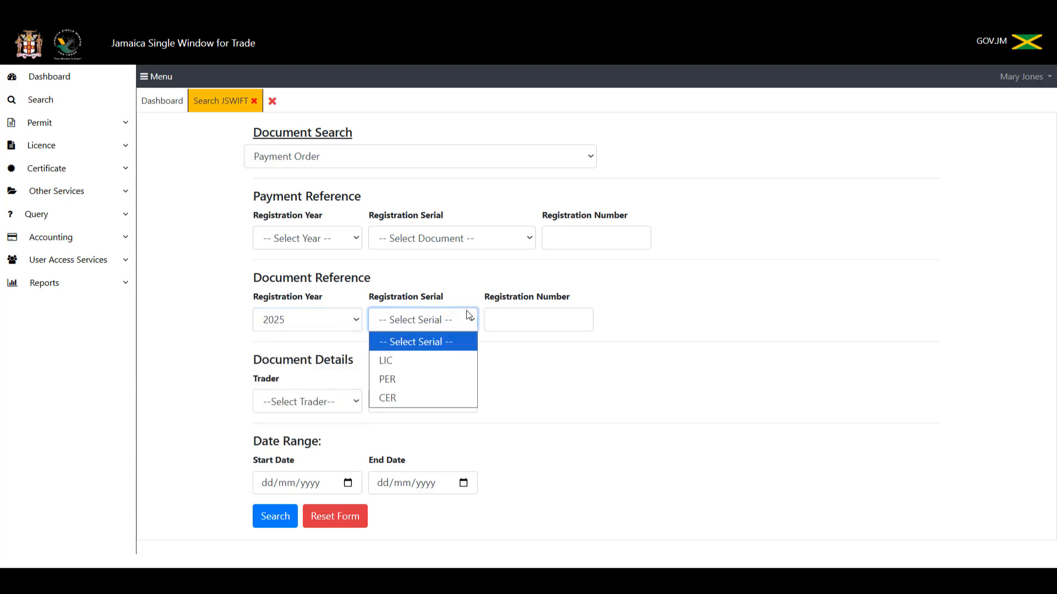
left_click(439, 379)
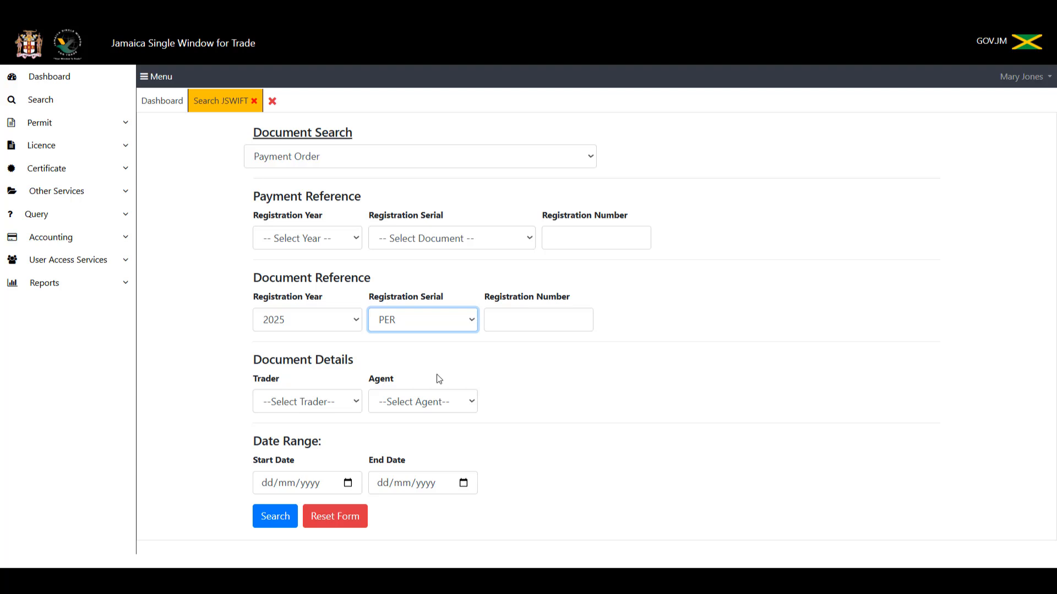
left_click(523, 321)
type("263")
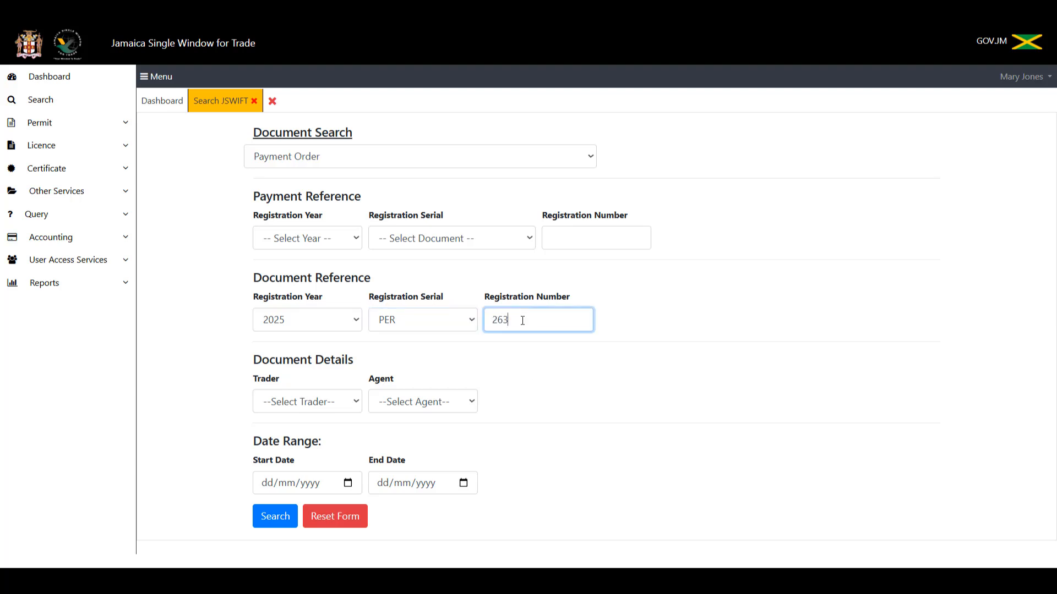
left_click(276, 517)
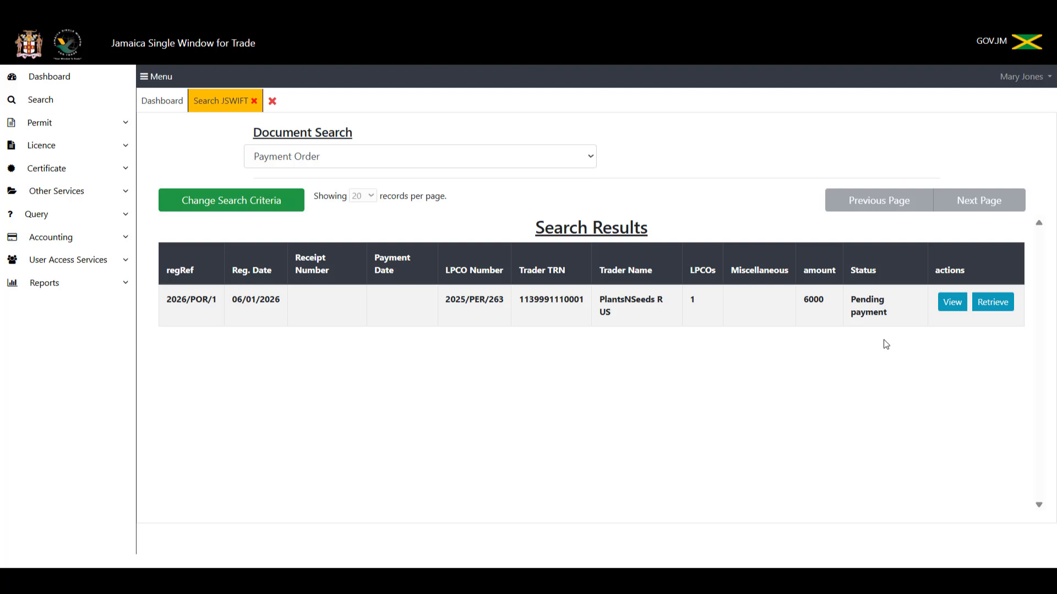
Step: Retrieve the payment order found for permit 263 and set its payment type to E-Payment
left_click(991, 306)
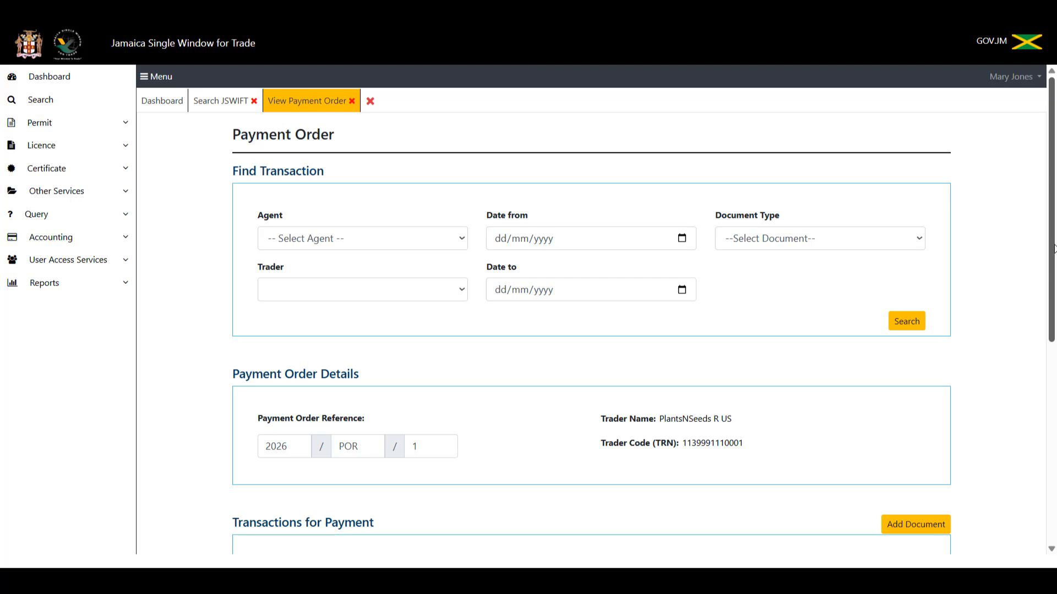
left_click_drag(1054, 248, 1055, 419)
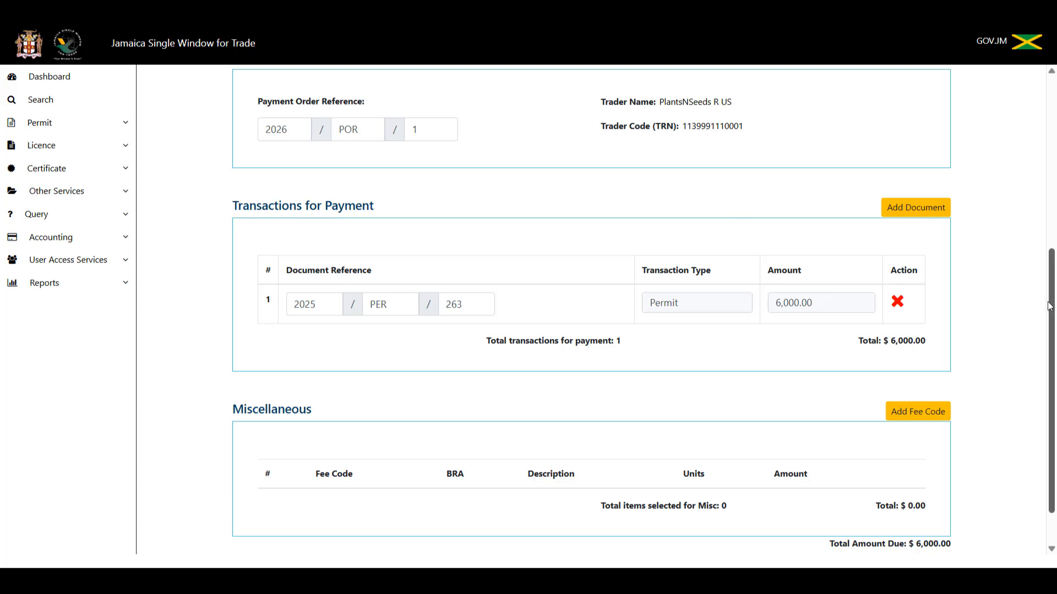
scroll(550, 413, "down", 1)
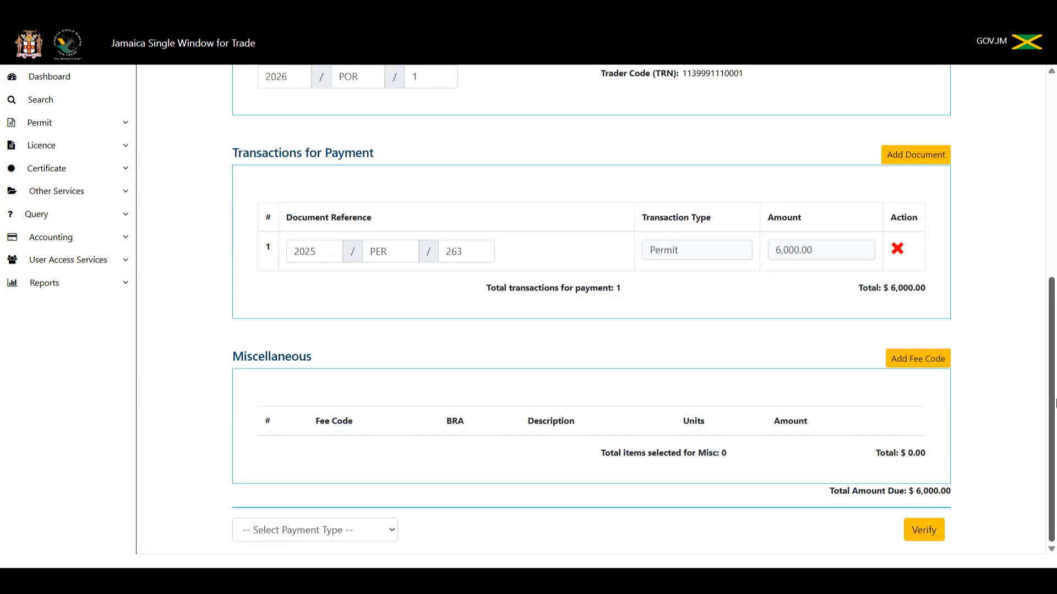
left_click(379, 533)
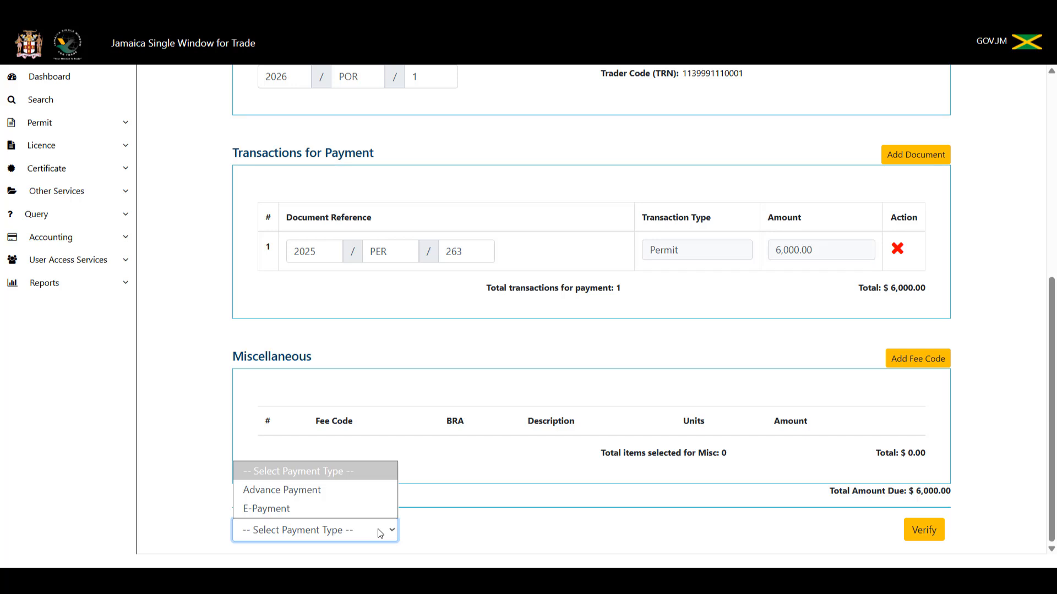
left_click(332, 509)
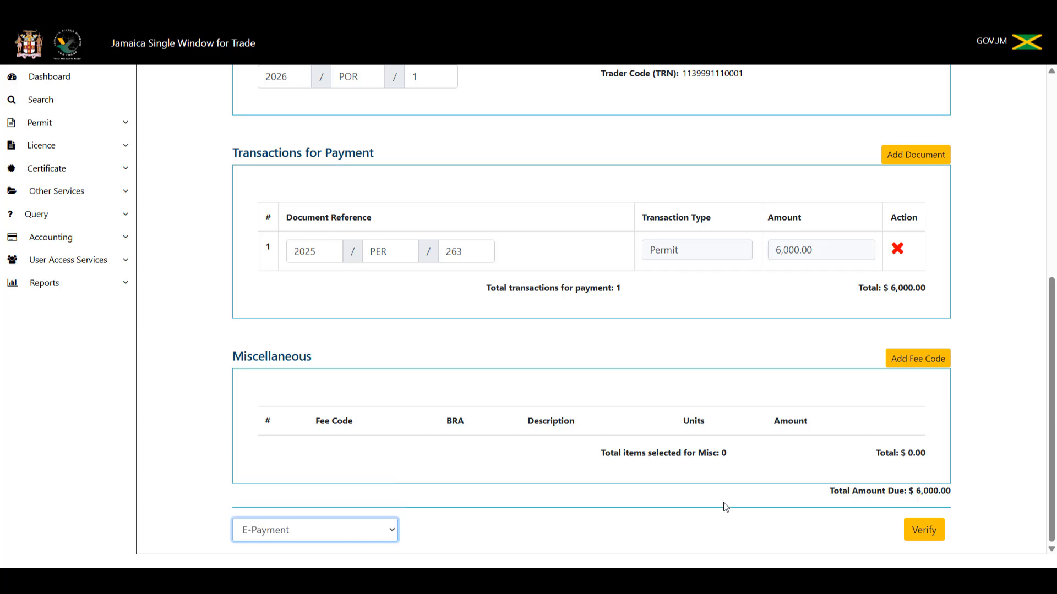
Step: Verify the payment order, start its payment, and cancel at the redirect to the third-party payment gateway
left_click(929, 538)
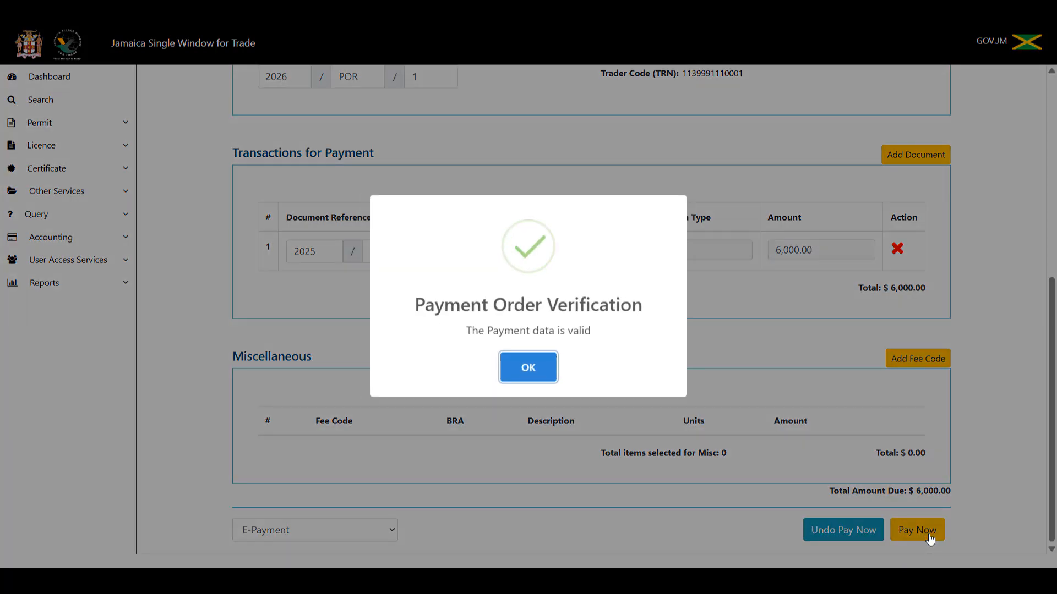
left_click(536, 369)
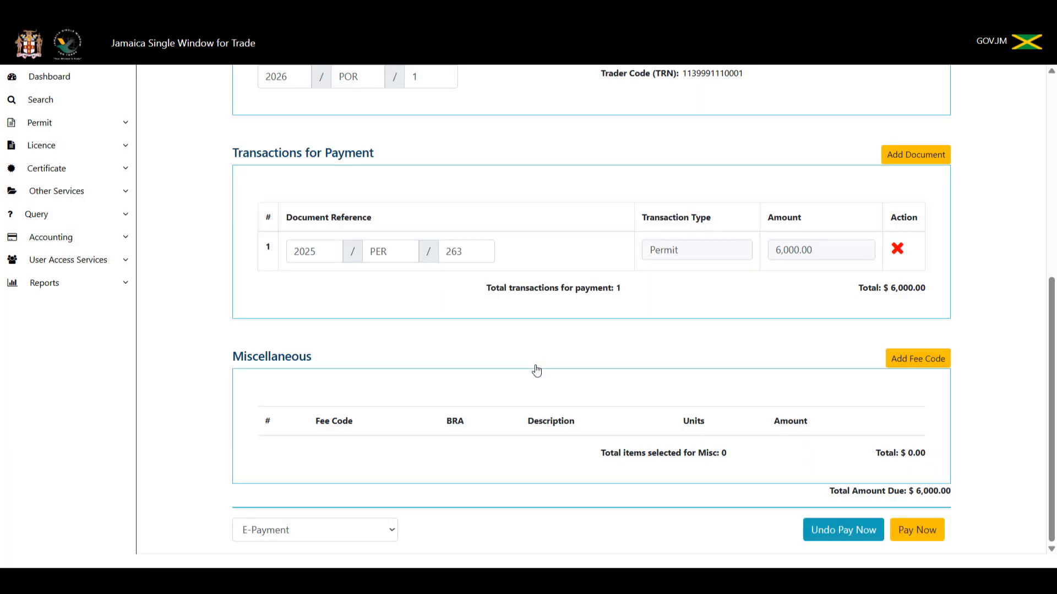
left_click(922, 540)
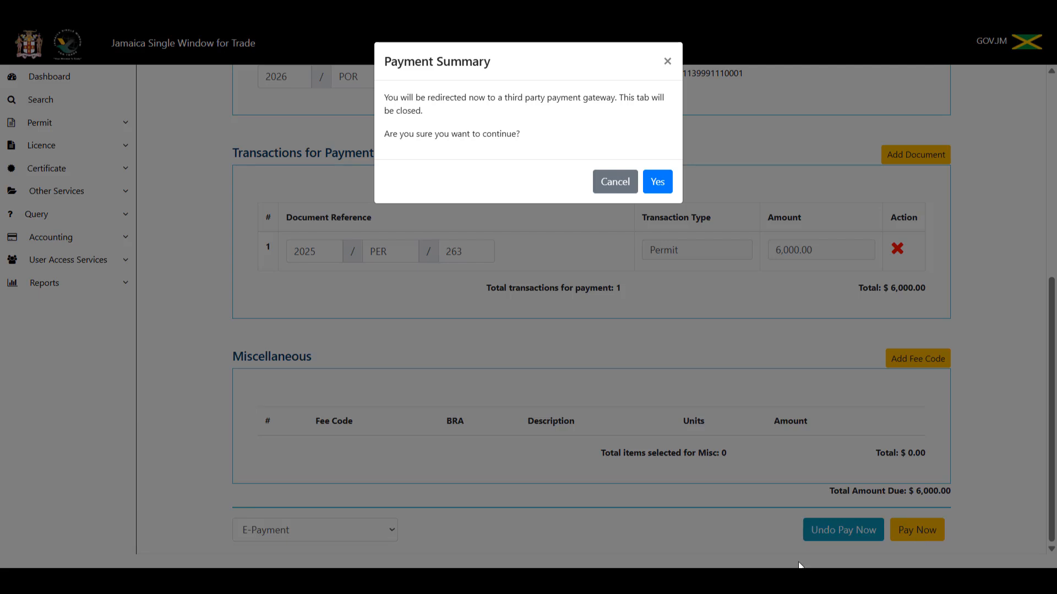
left_click(623, 188)
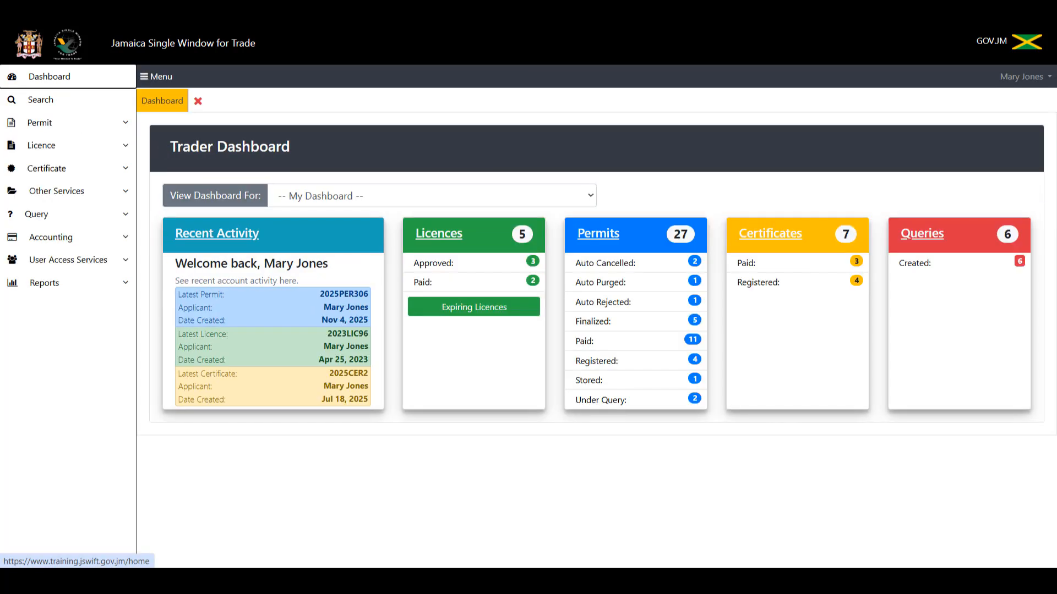
Step: Start a new document search with the document type Payment Order
left_click(84, 110)
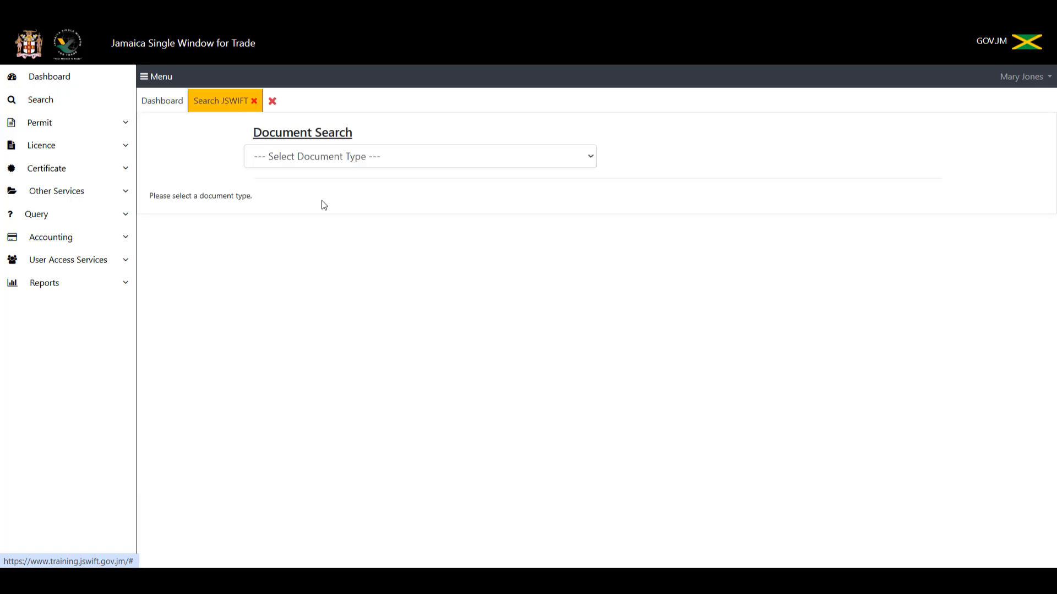
left_click(375, 164)
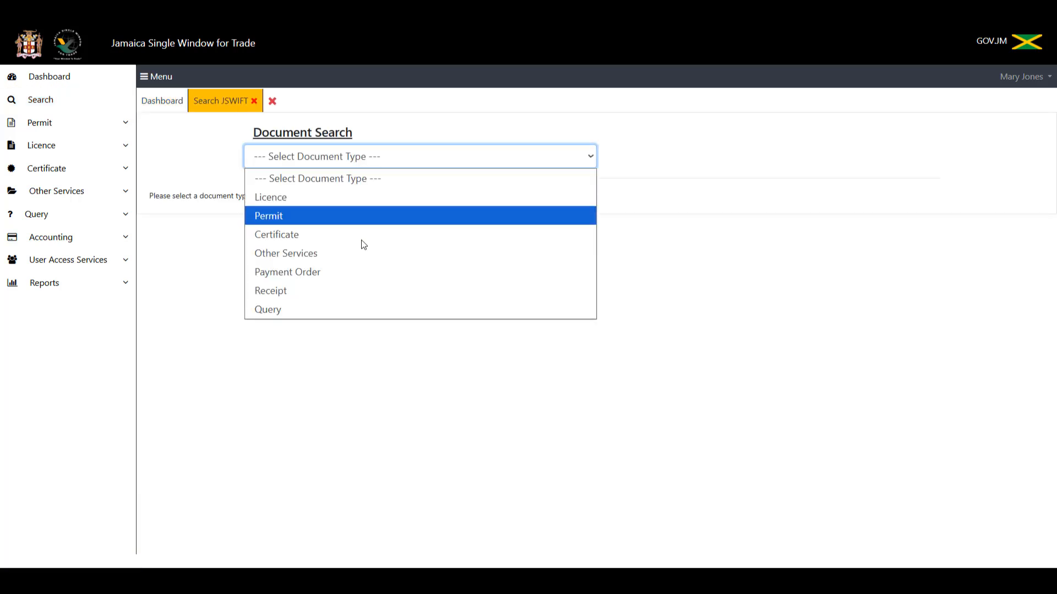
left_click(350, 278)
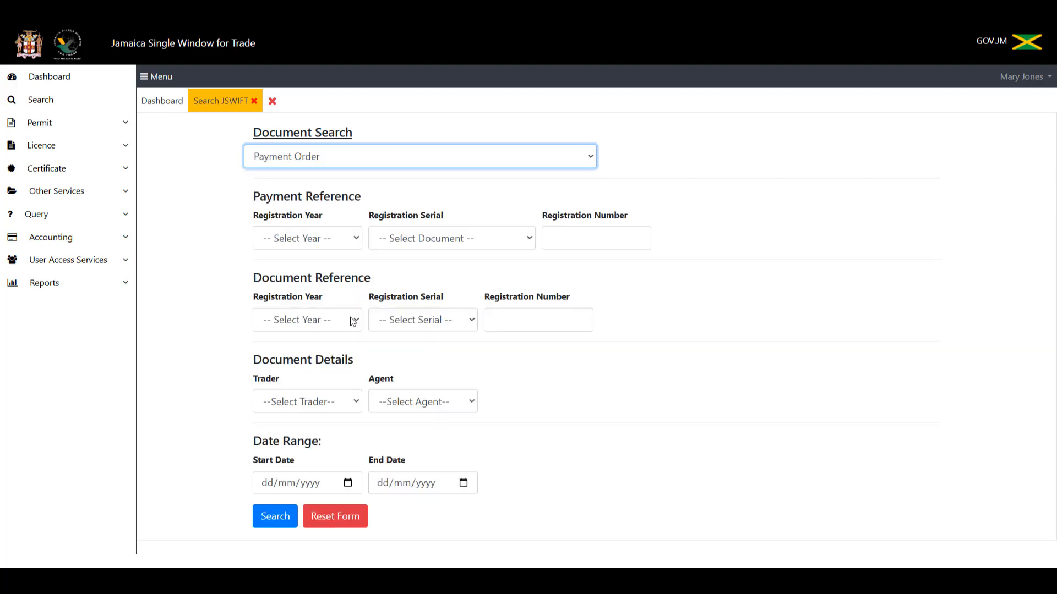
Step: Look up the payment order containing the document reference with year 2025, serial PER and registration number 263
left_click(351, 329)
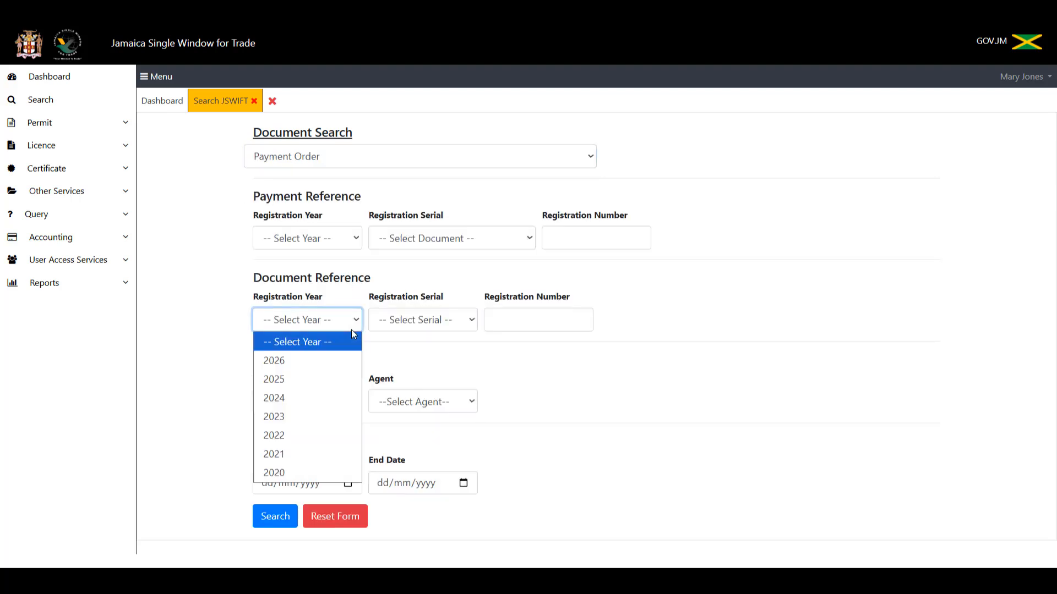
left_click(326, 364)
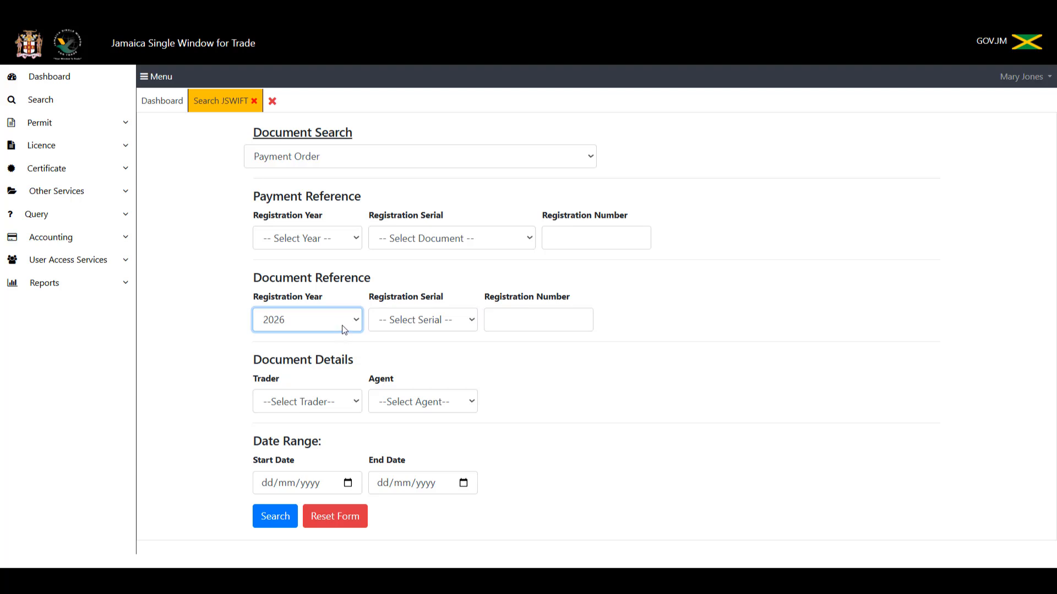
left_click(343, 326)
left_click(313, 378)
left_click(424, 326)
left_click(413, 380)
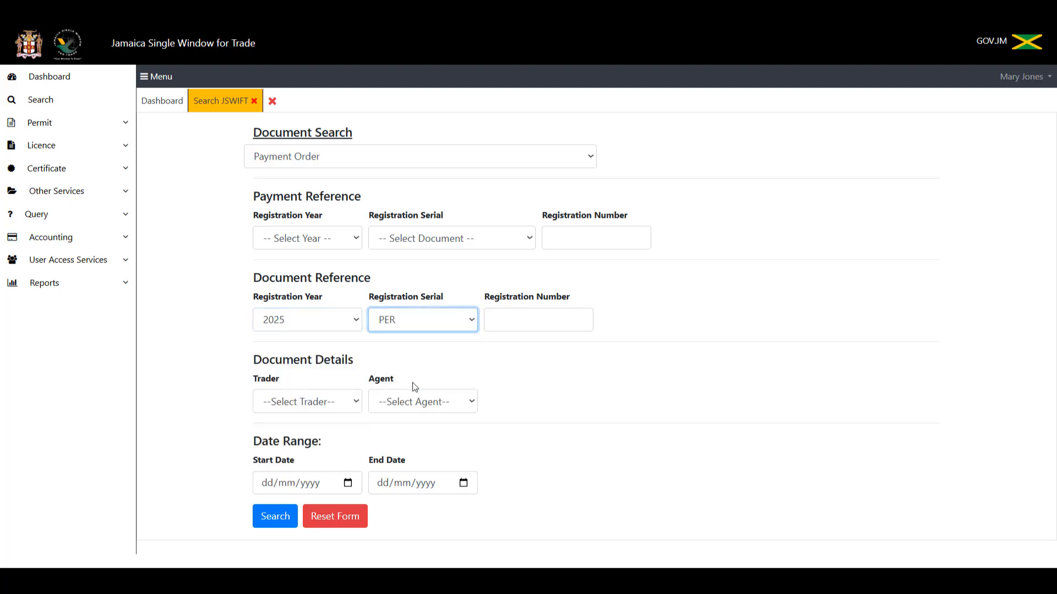
left_click(500, 325)
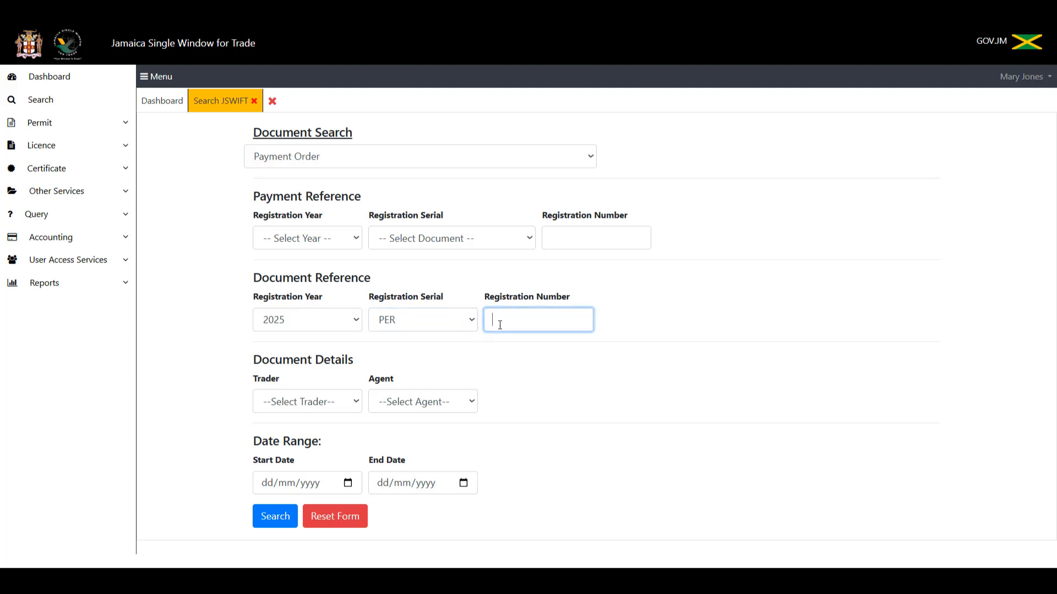
type("263")
left_click(278, 521)
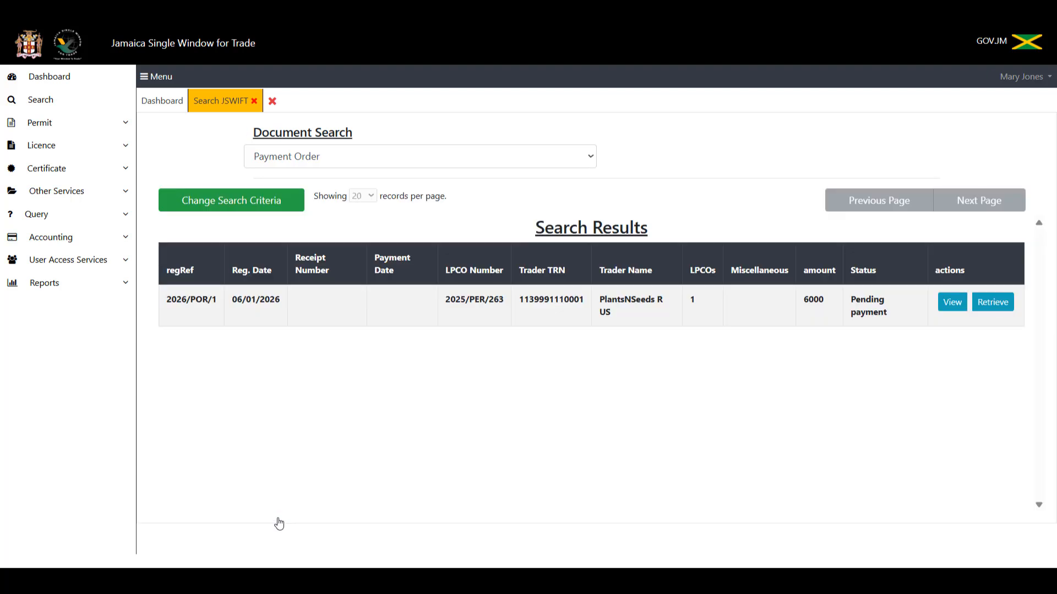
Step: Retrieve the payment order found for permit 263 and select E-Payment as its payment type
left_click(993, 306)
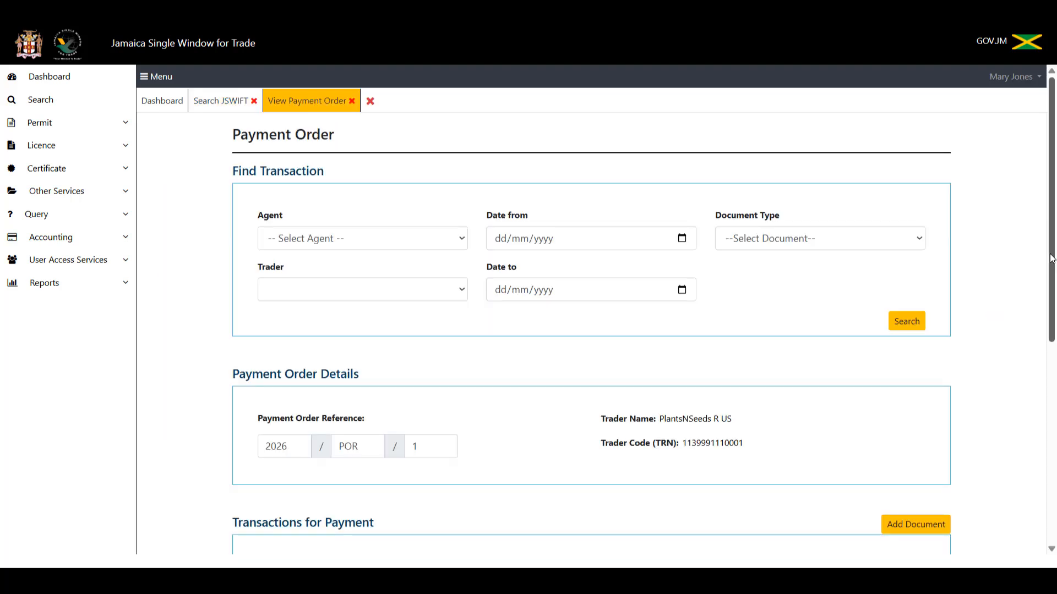
left_click_drag(1053, 259, 1055, 487)
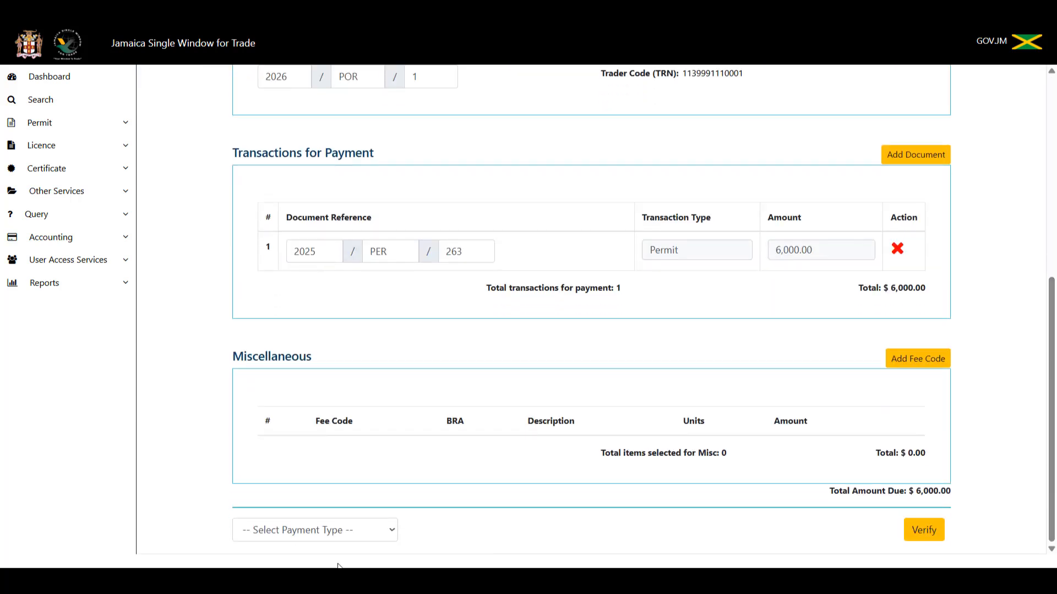
left_click(390, 539)
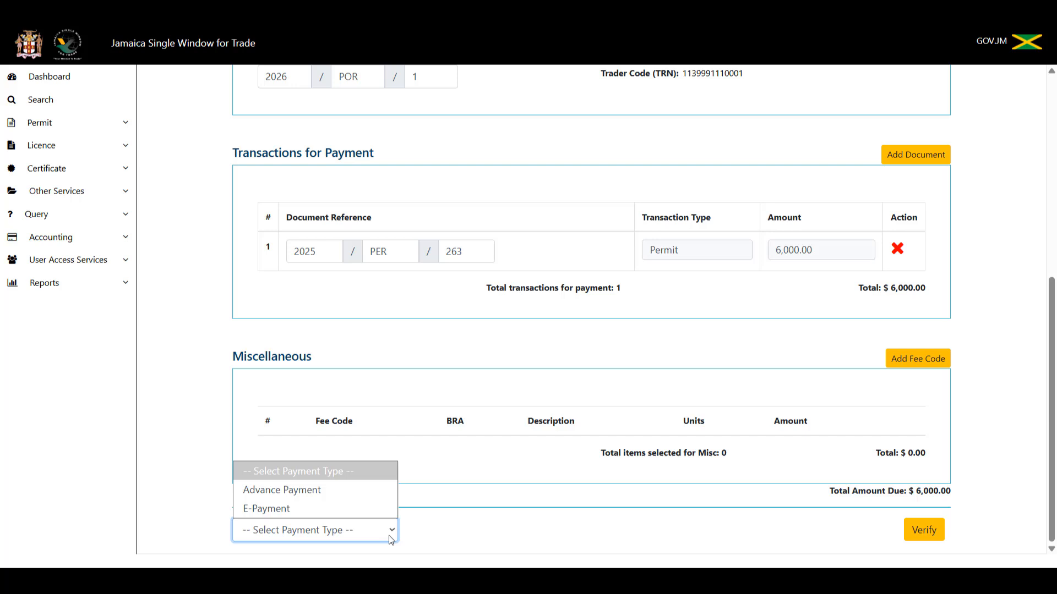
left_click(379, 506)
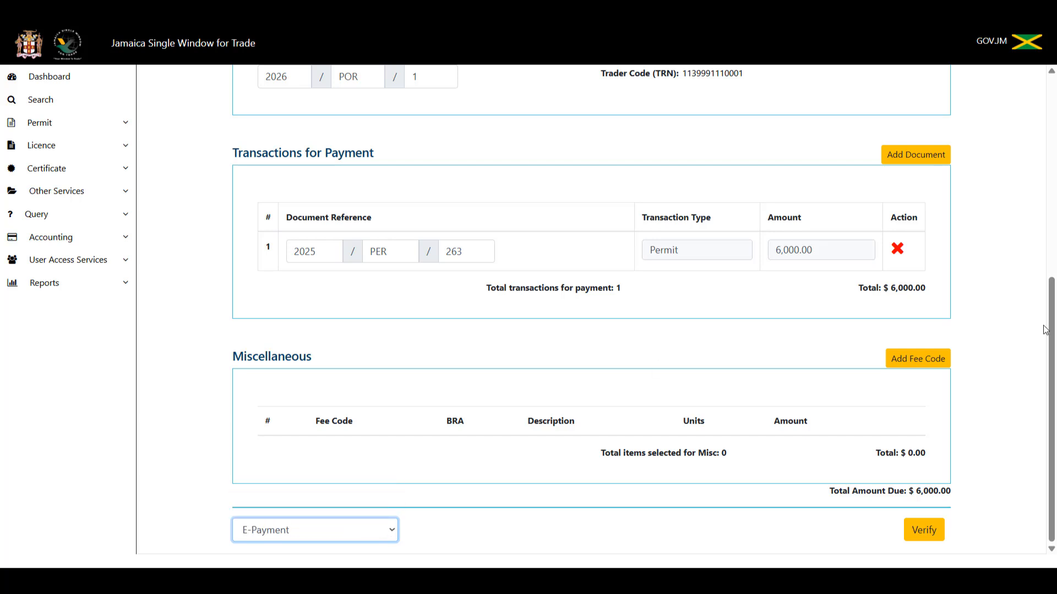
Step: Verify the payment order, and undo it to revert the stored payment order
left_click(930, 531)
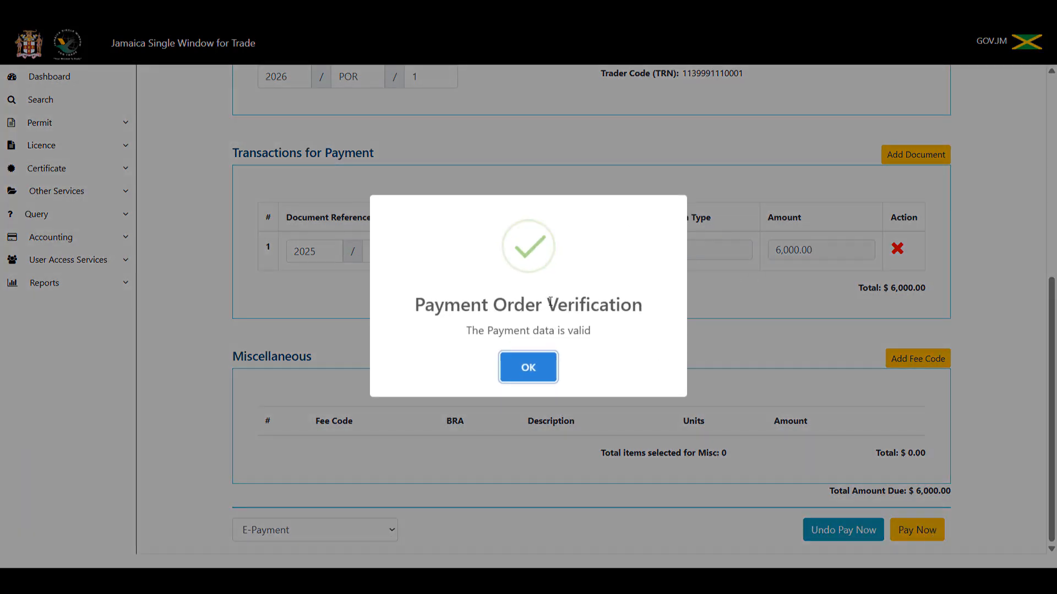
left_click(521, 373)
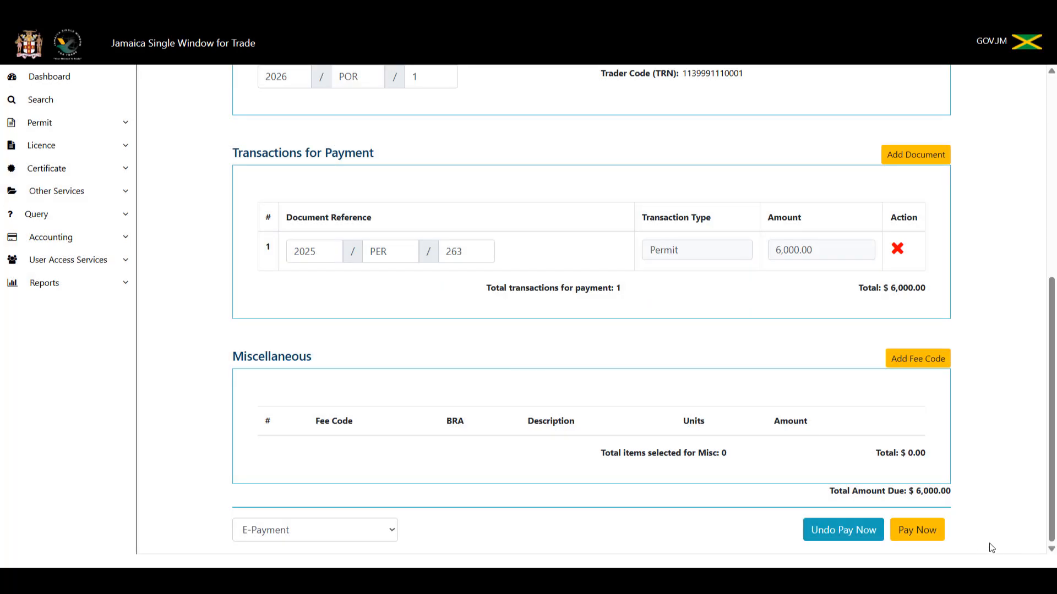
left_click(852, 538)
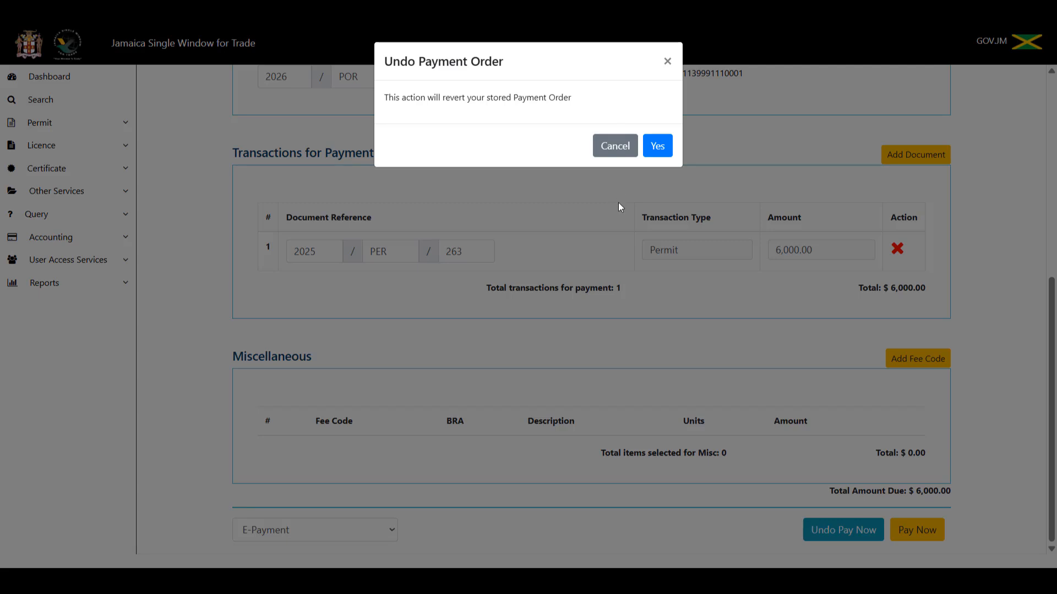
left_click(658, 147)
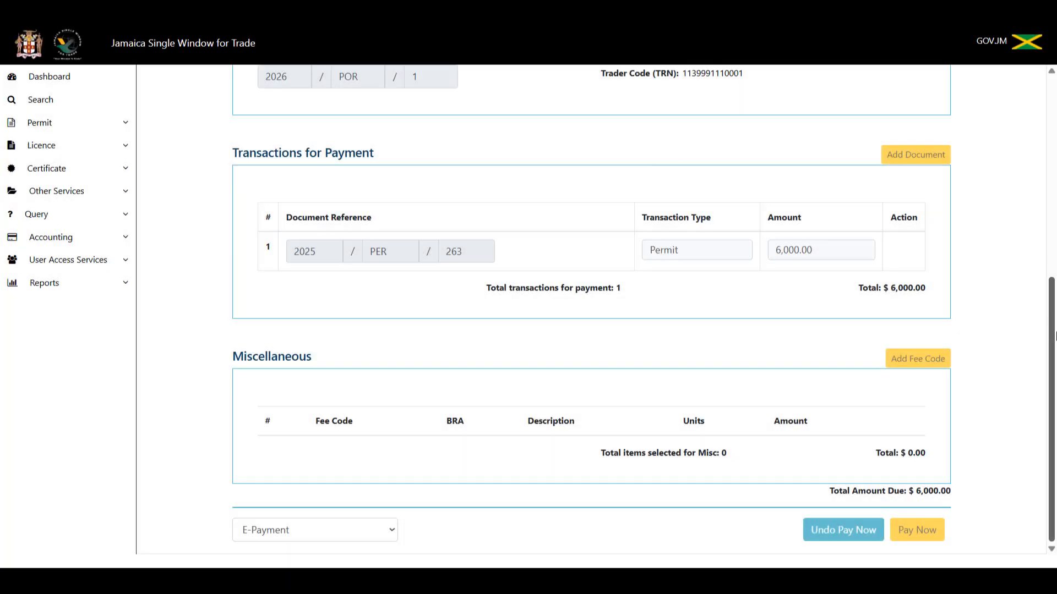
left_click_drag(1054, 329, 1055, 58)
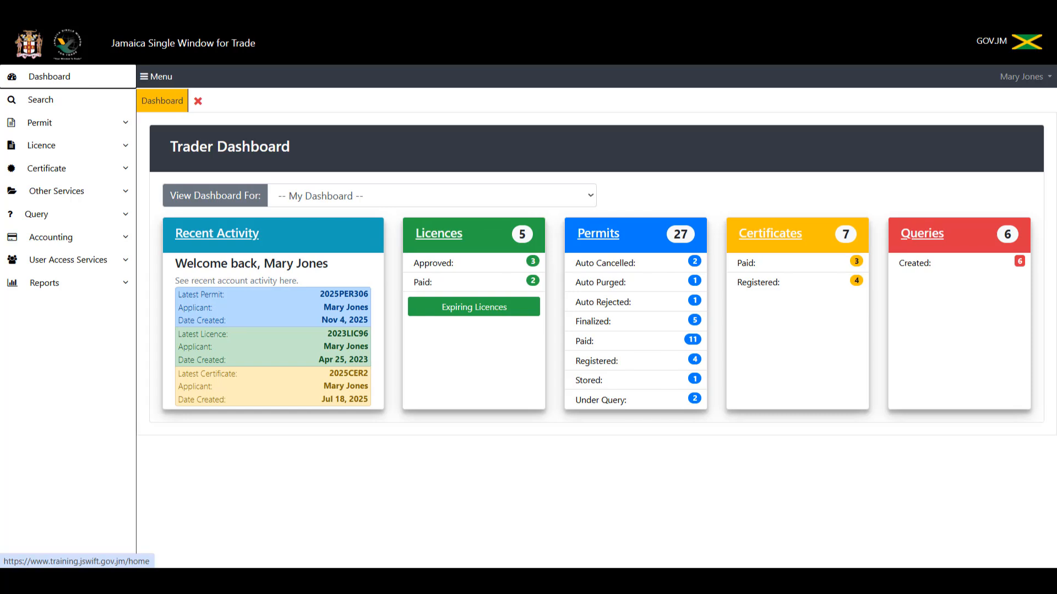
Step: Start a document search with Payment Order as the document type
left_click(47, 110)
left_click(322, 160)
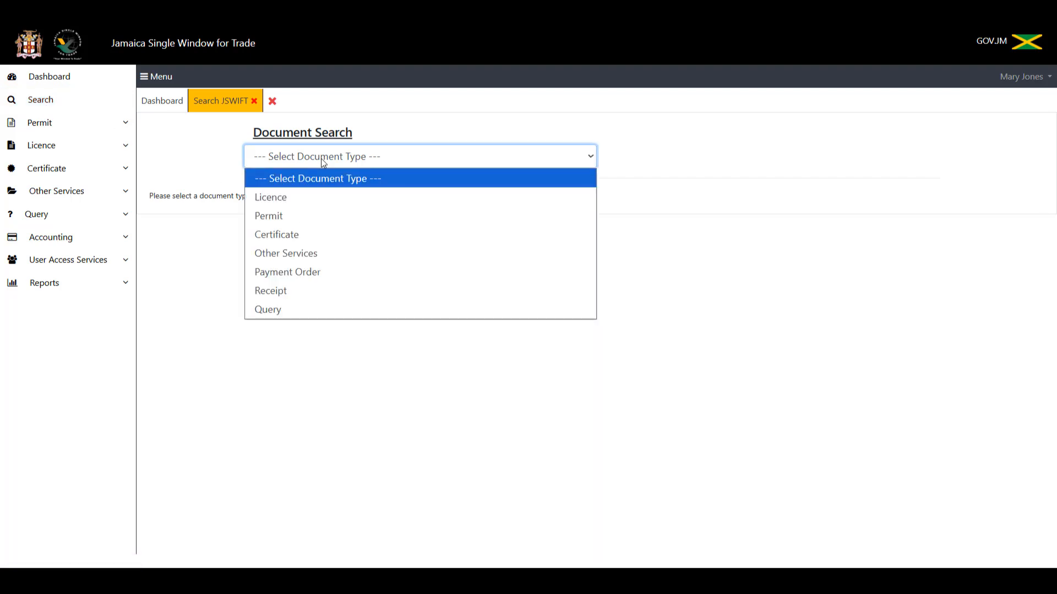
left_click(331, 272)
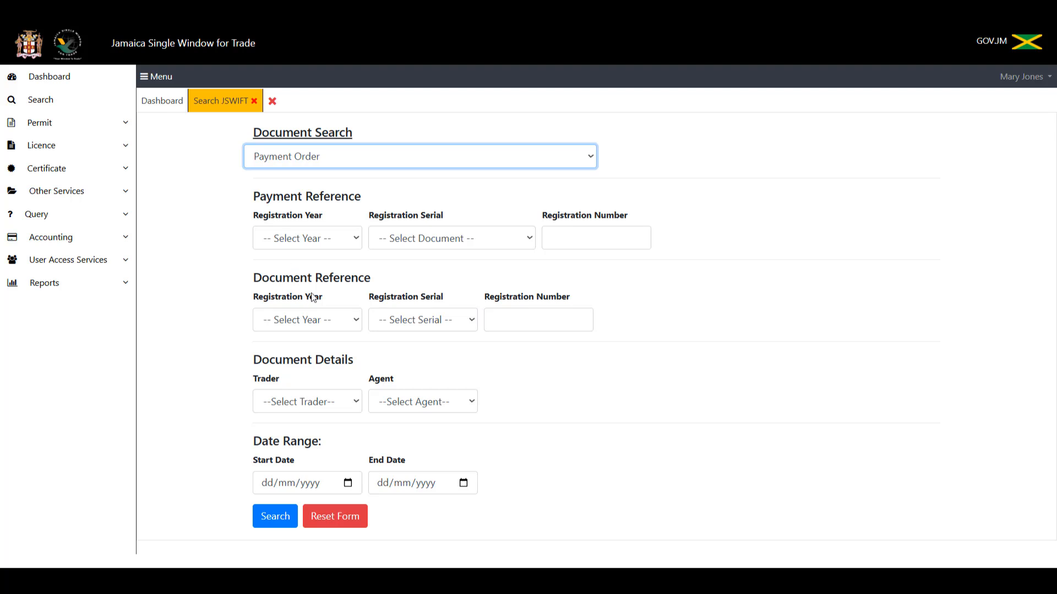
Step: Search for the payment order by document reference, using year 2025, serial PER and registration number 263
left_click(341, 323)
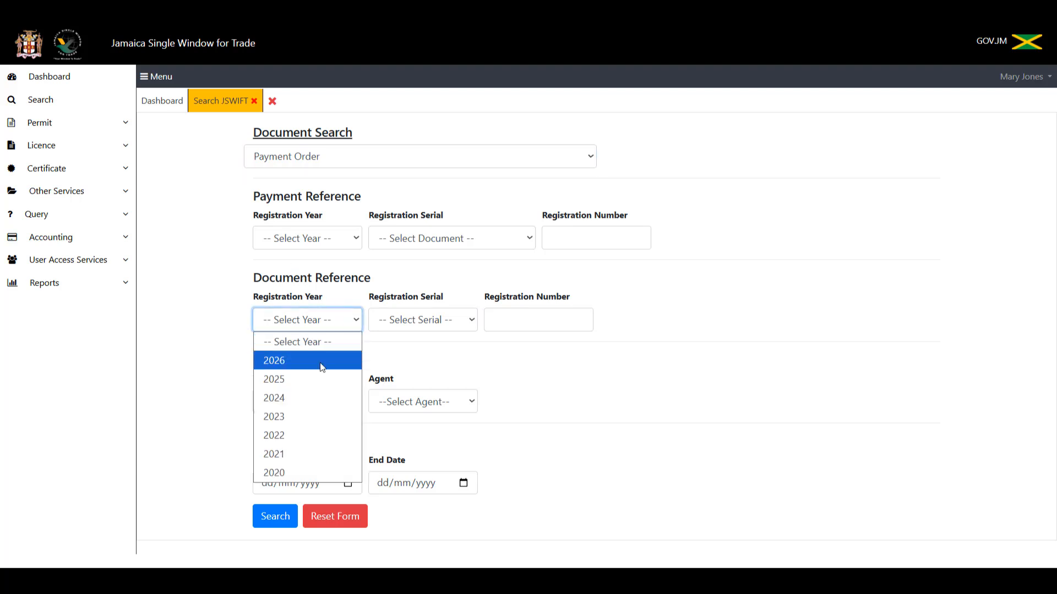
left_click(316, 379)
left_click(460, 322)
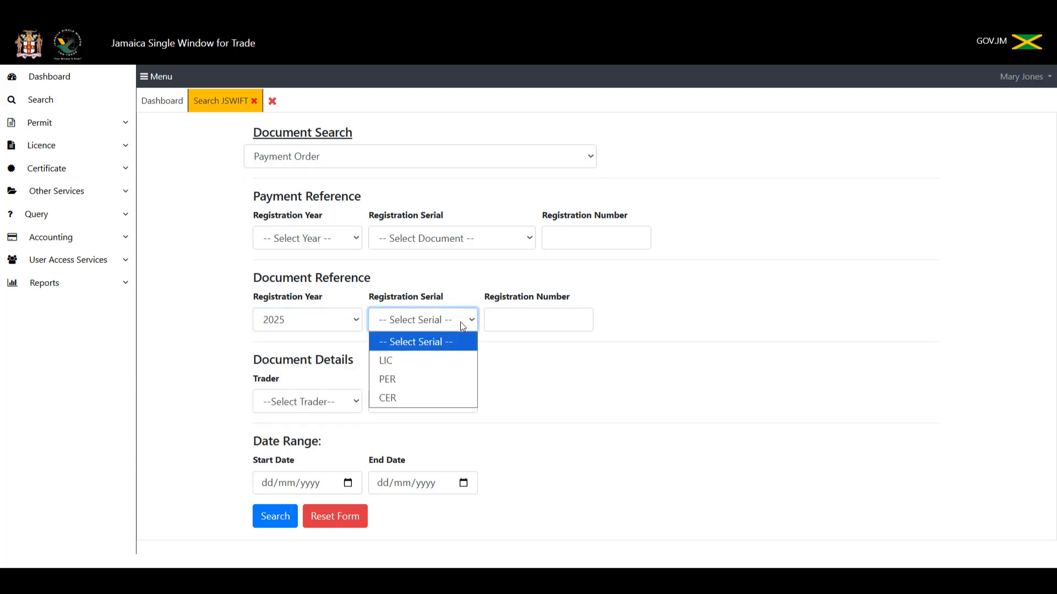
left_click(442, 380)
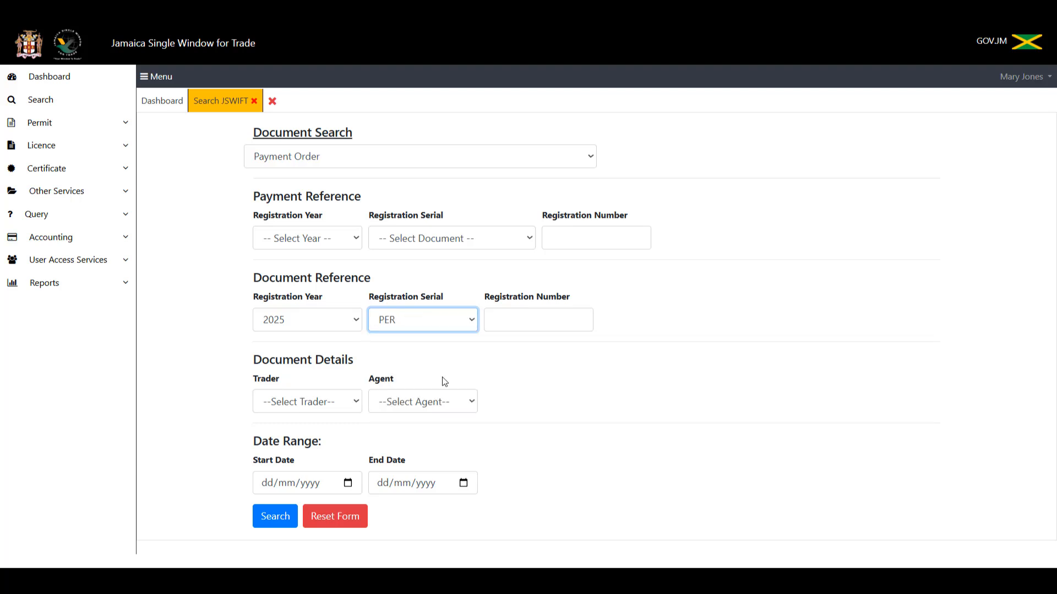
left_click(522, 322)
type("2")
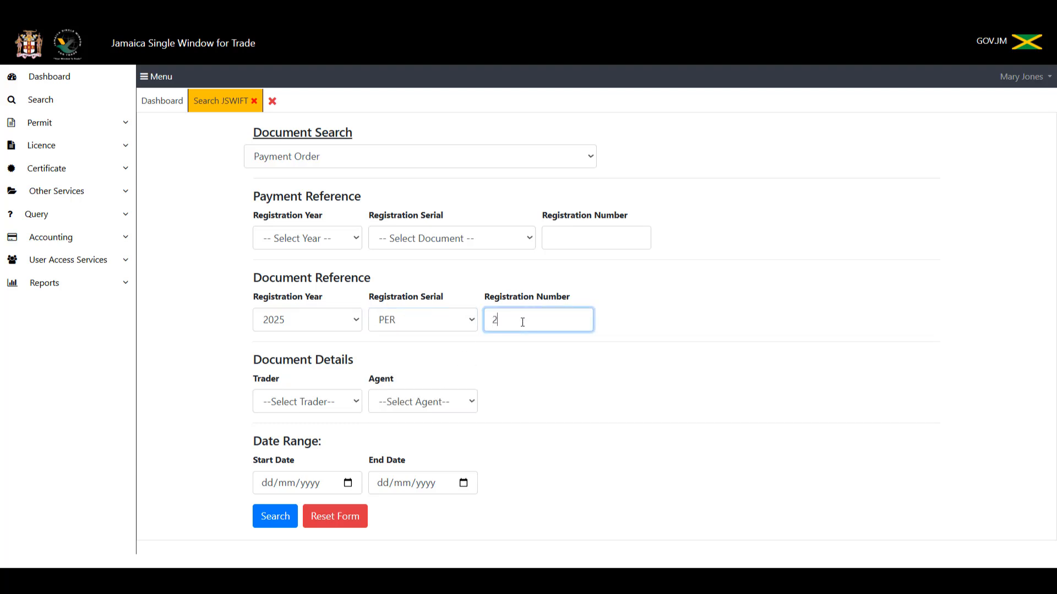
type("63")
left_click(272, 523)
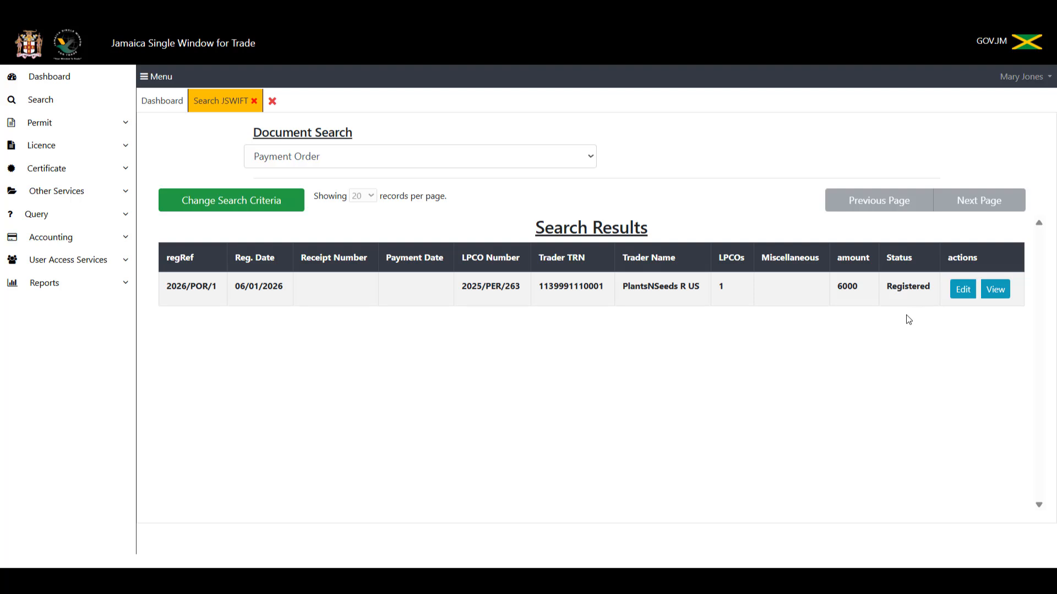
Step: Open the payment order found for permit 263 for editing and verify it with E-Payment as the payment type
left_click(968, 292)
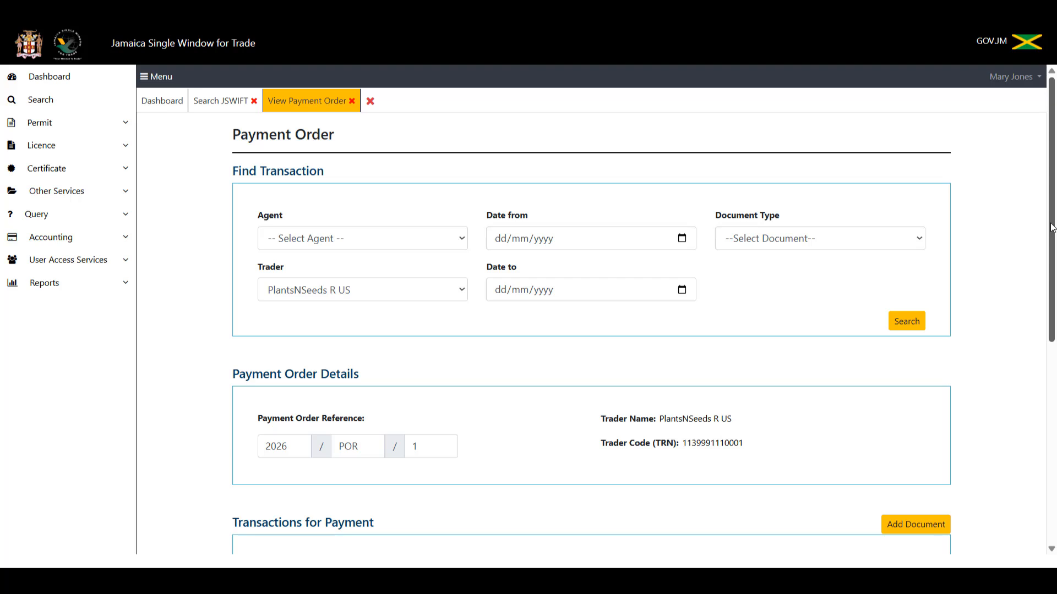
right_click(1052, 294)
left_click(1023, 388)
left_click_drag(1051, 326, 1056, 564)
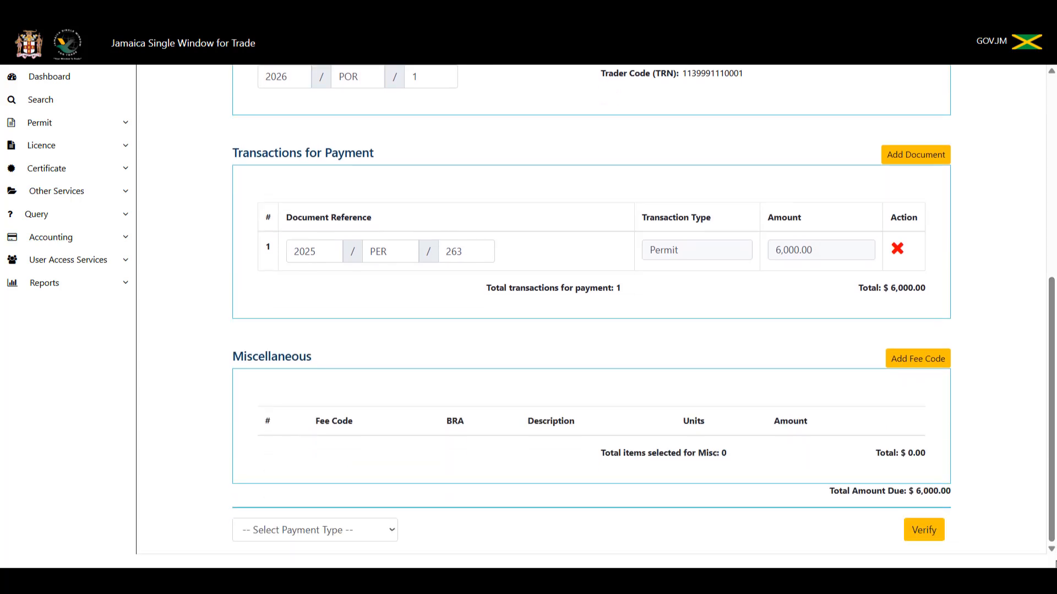
left_click(378, 538)
left_click(342, 509)
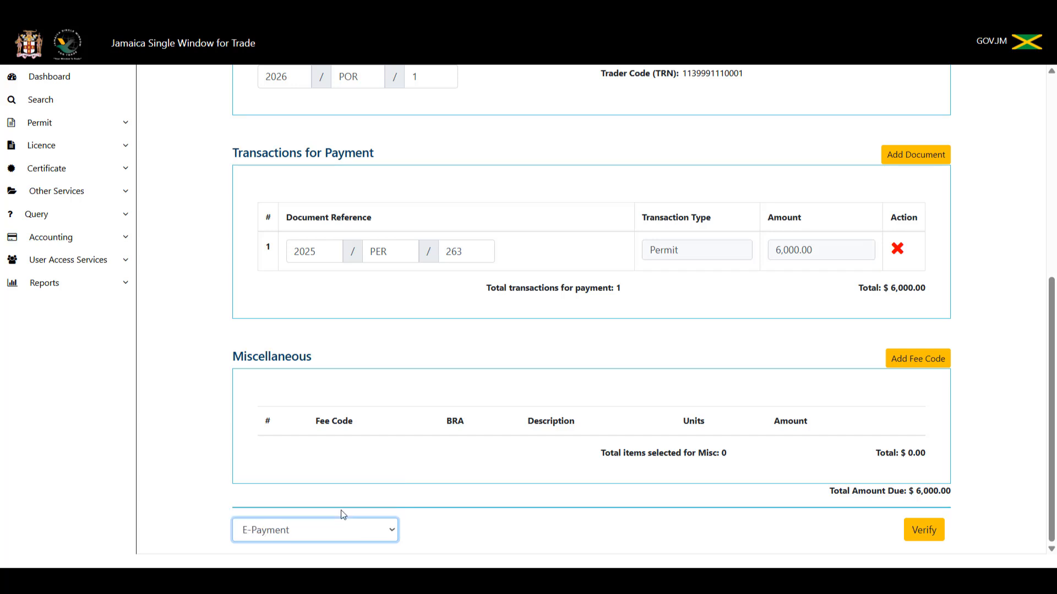
left_click(931, 532)
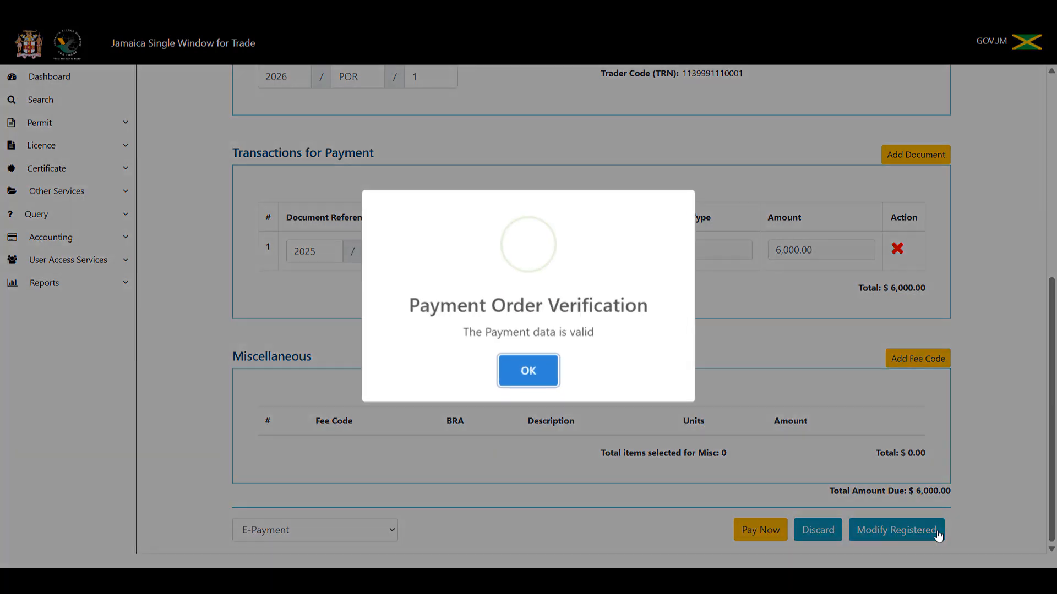
left_click(537, 370)
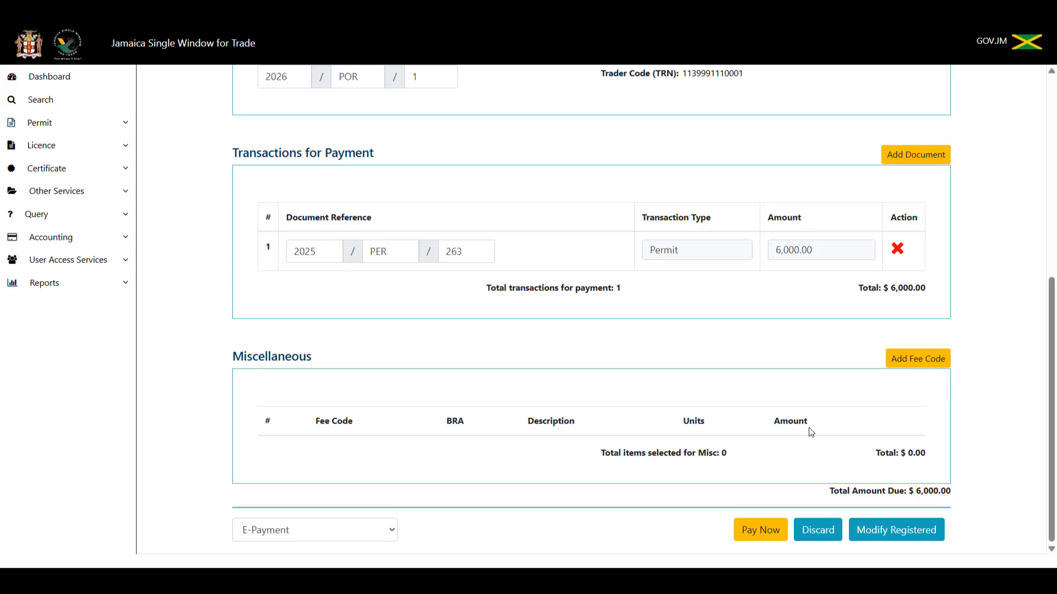
Step: Set the start date of the transaction search to 08/07/2025 for the trader PlantsNSeeds R US
right_click(1053, 357)
left_click(1053, 81)
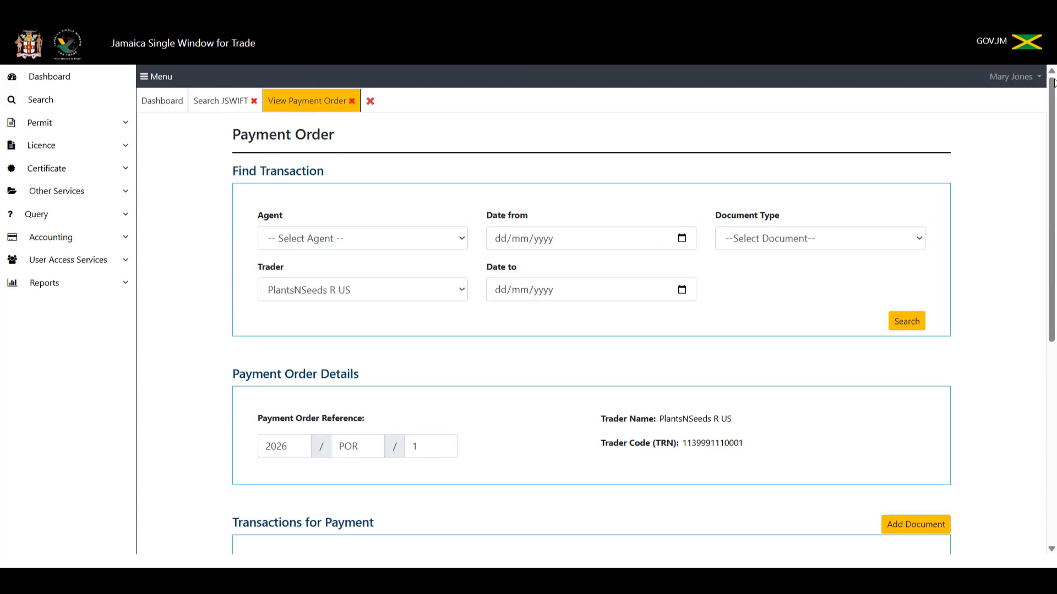
left_click(438, 300)
left_click(439, 300)
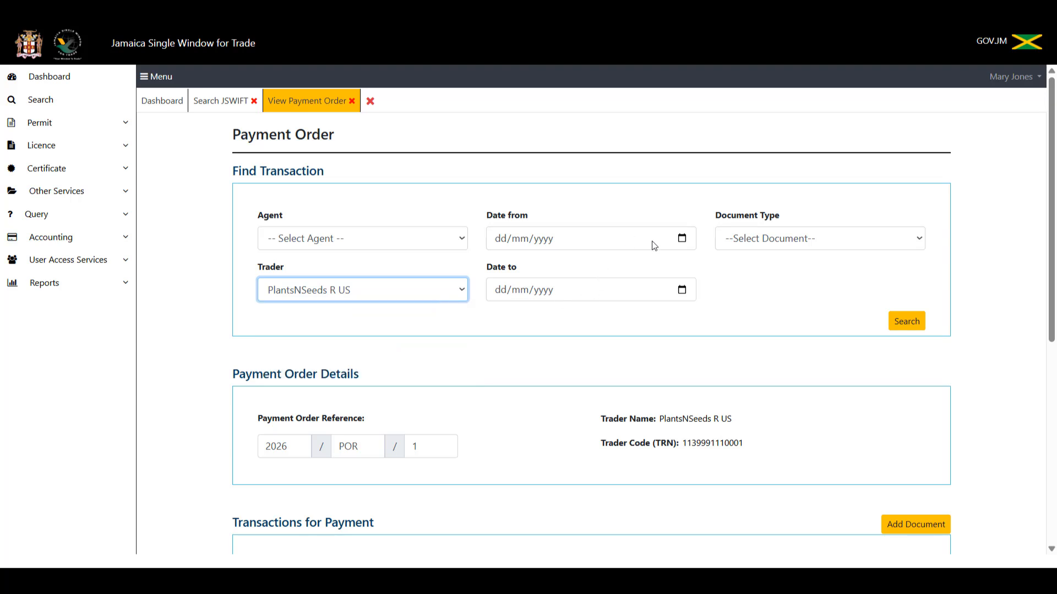
left_click(682, 241)
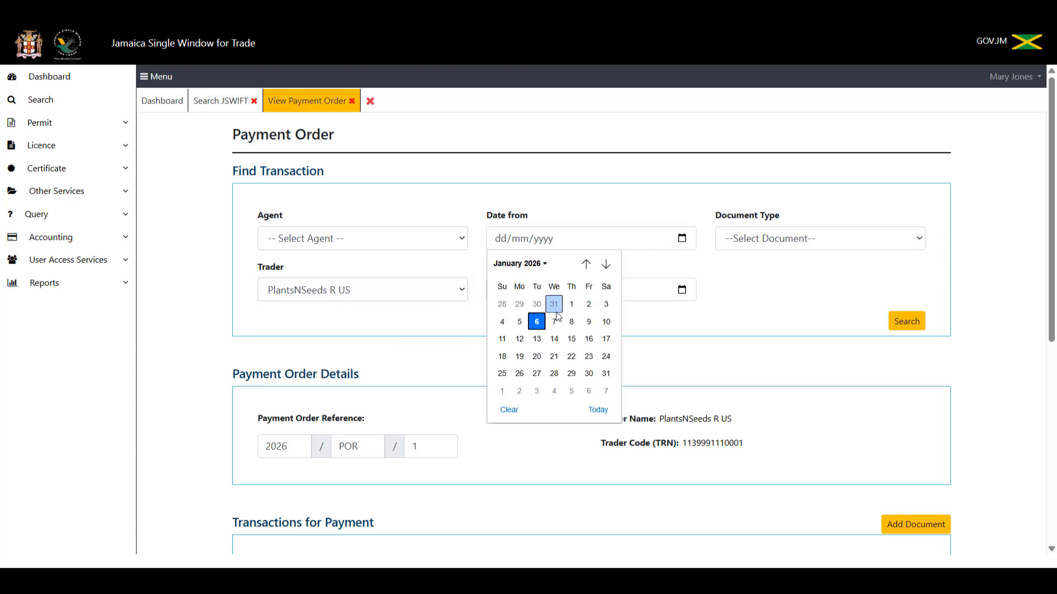
left_click(593, 261)
left_click(594, 261)
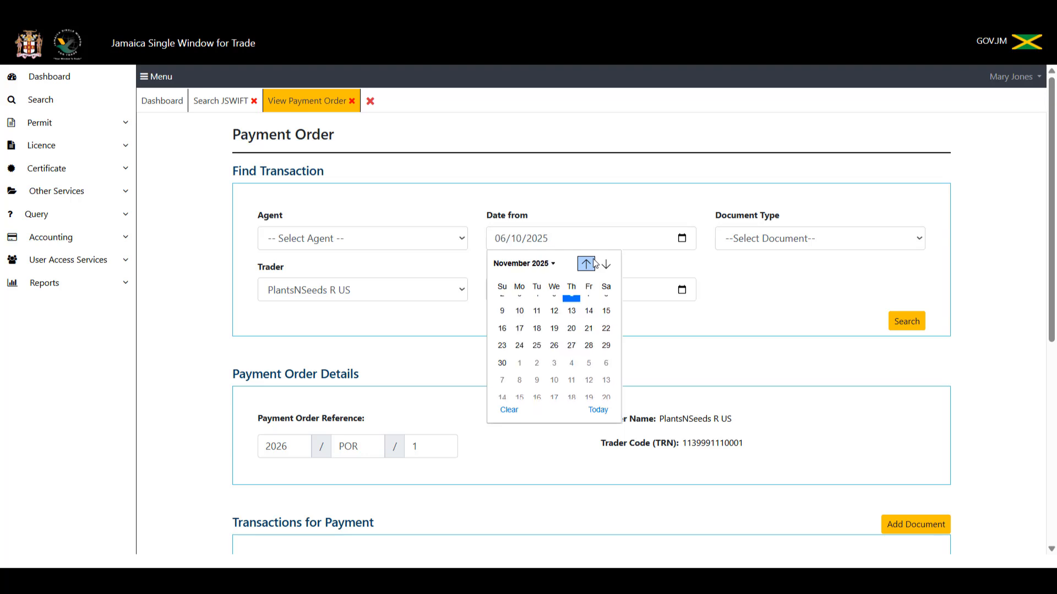
left_click(594, 262)
left_click(593, 261)
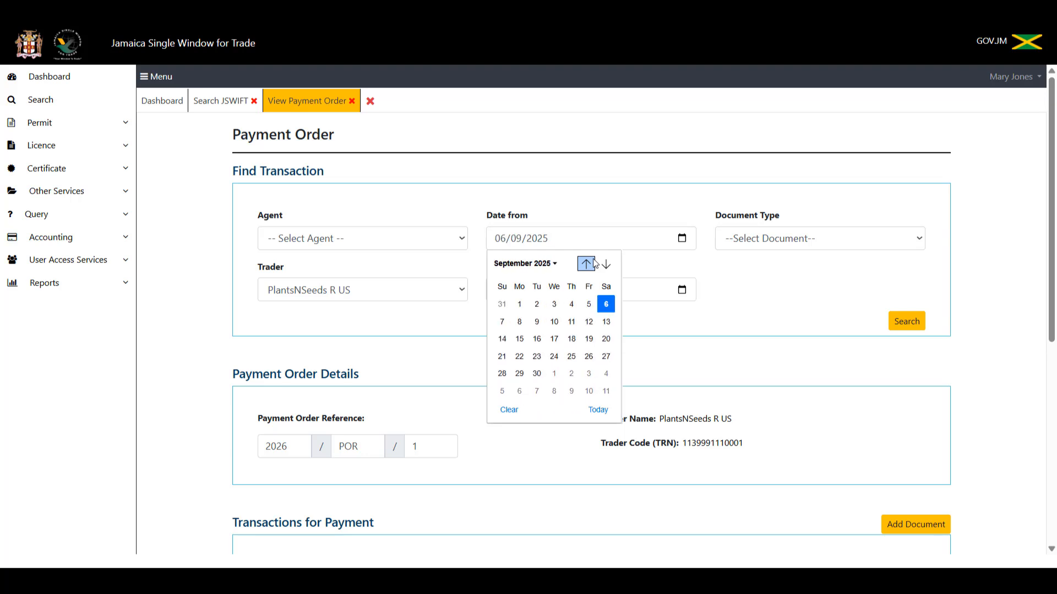
left_click(594, 263)
left_click(594, 263)
left_click(593, 263)
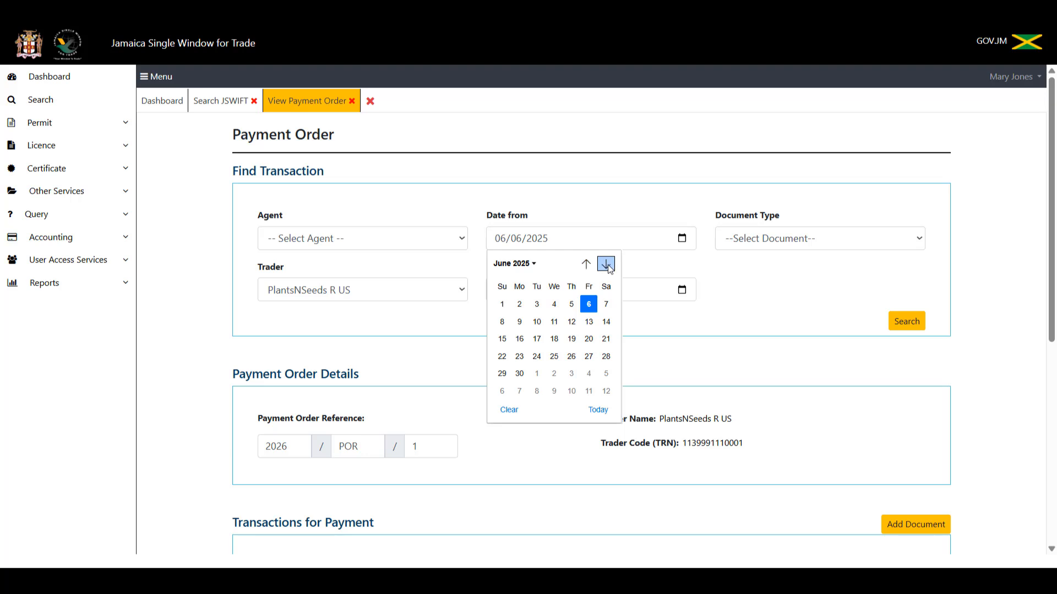
left_click(605, 264)
left_click(538, 323)
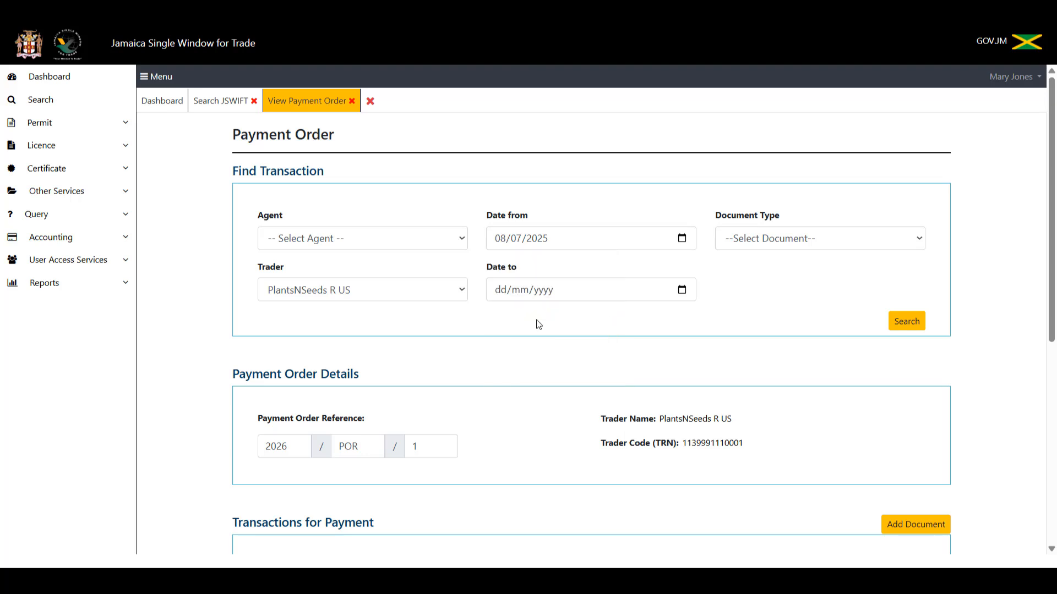
Step: Set the end date of the transaction search to 08/07/2025
left_click(683, 291)
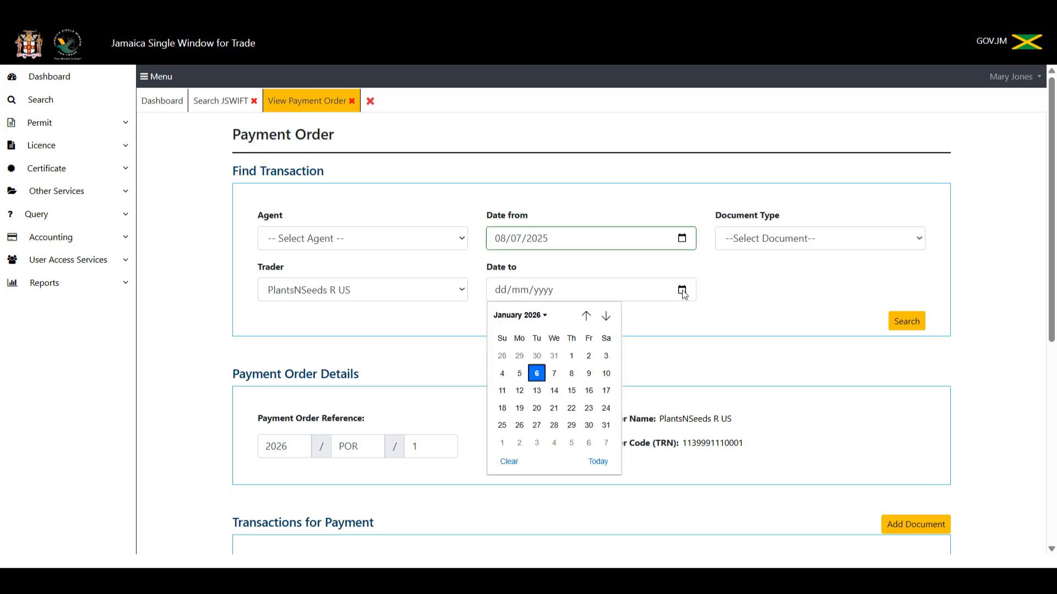
left_click(586, 316)
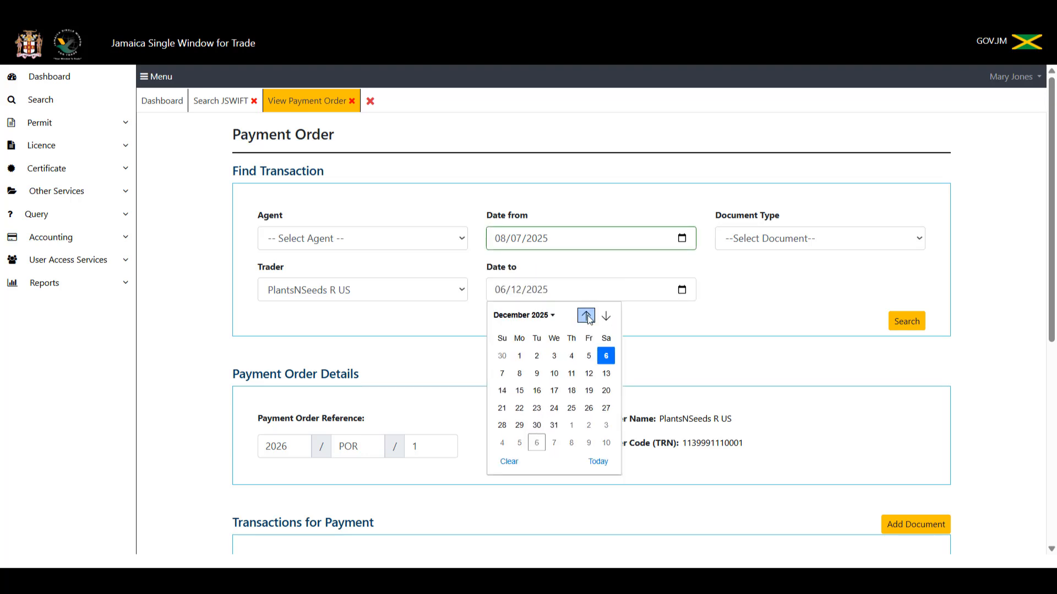
left_click(586, 316)
left_click(586, 316)
left_click(587, 316)
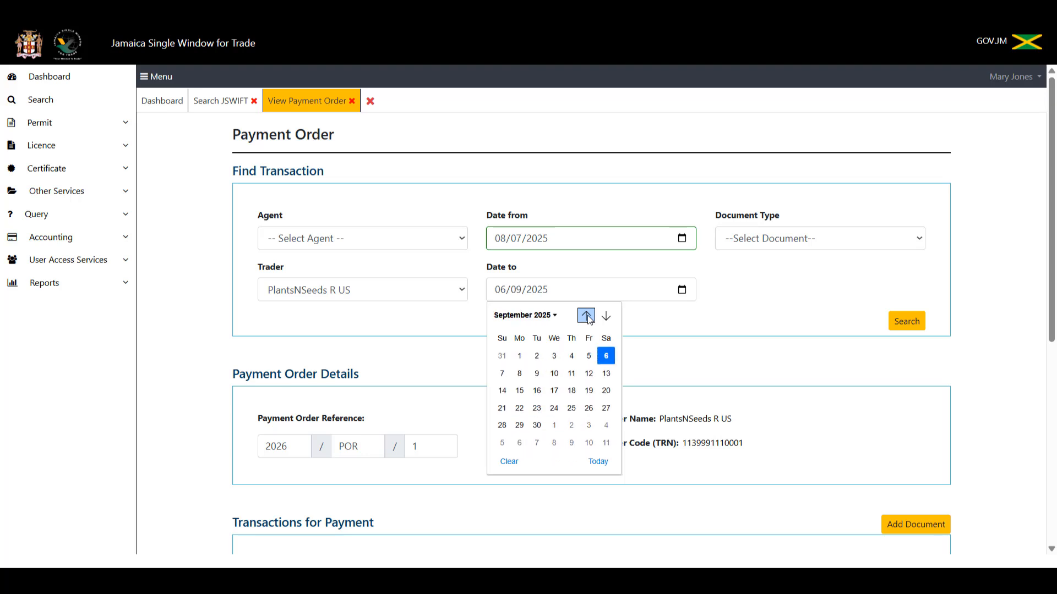
left_click(586, 316)
left_click(586, 316)
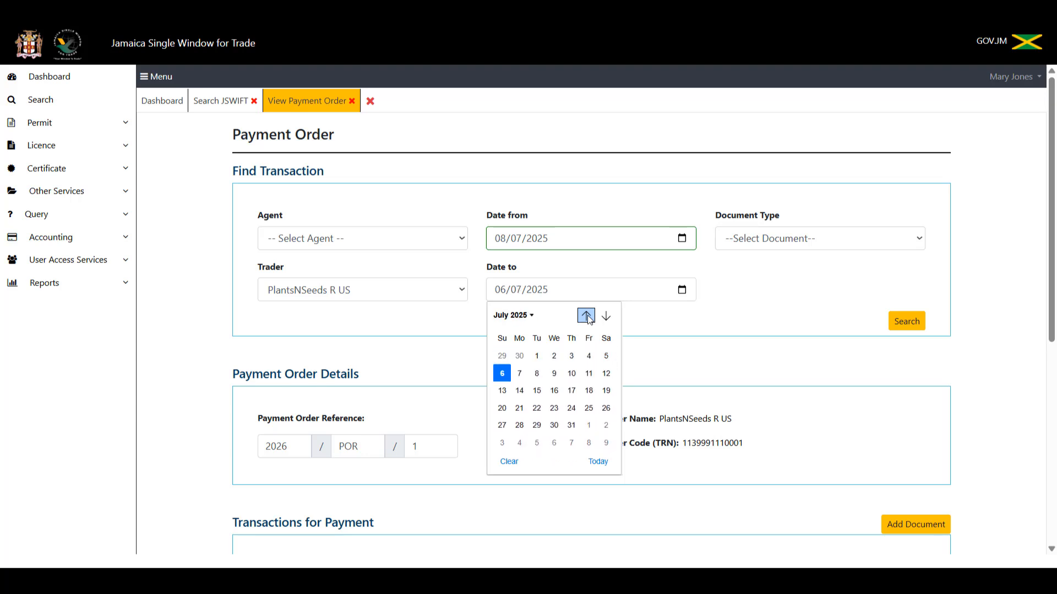
left_click(537, 374)
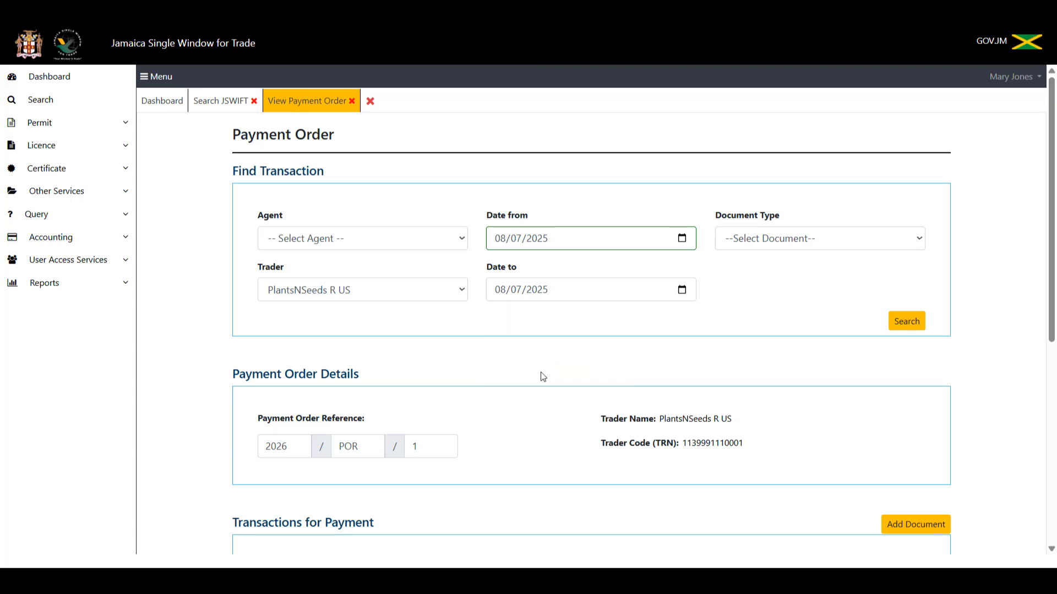
Step: Search for transactions of document type Permit and add permit 2025PER264 to the payment order
left_click(914, 242)
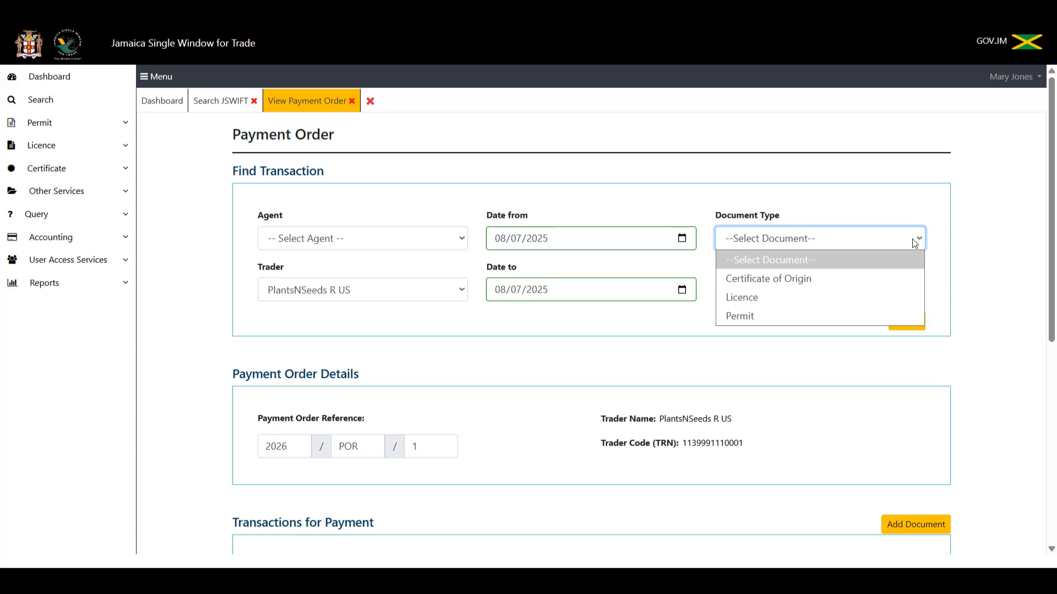
left_click(820, 316)
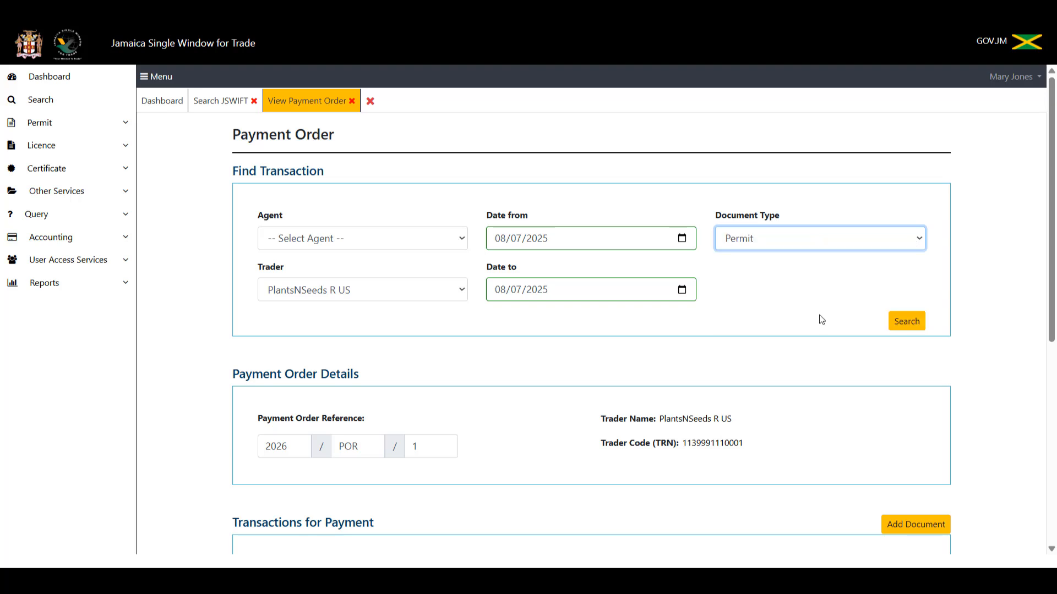
left_click(898, 327)
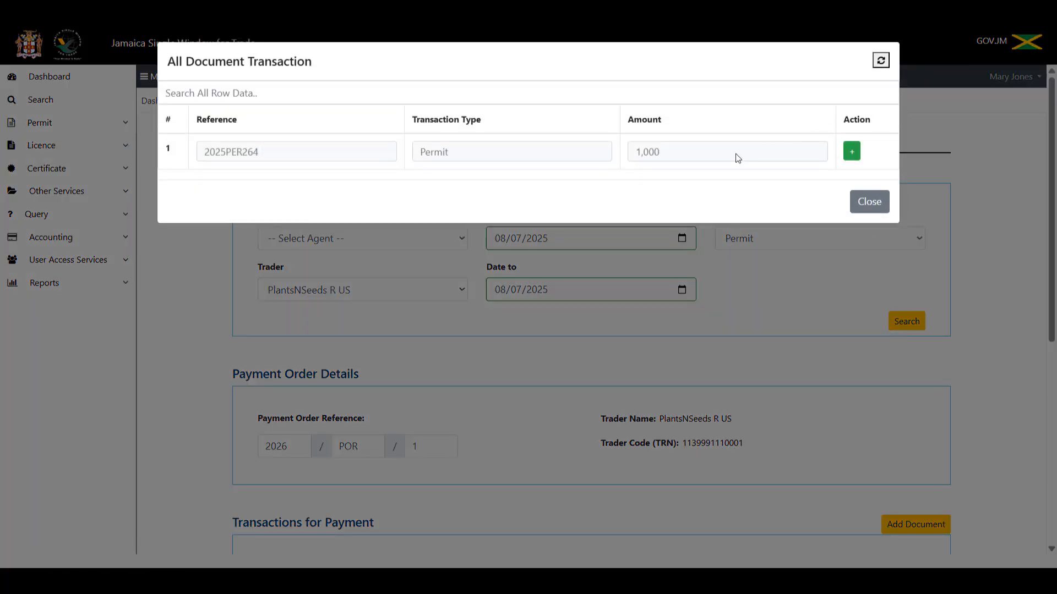
left_click(852, 152)
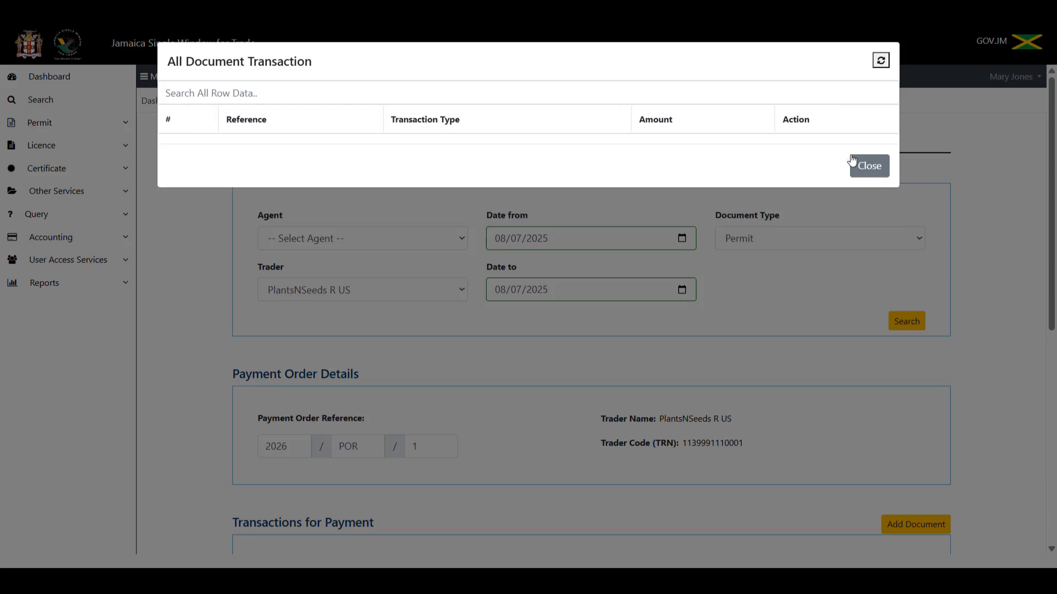
left_click(868, 168)
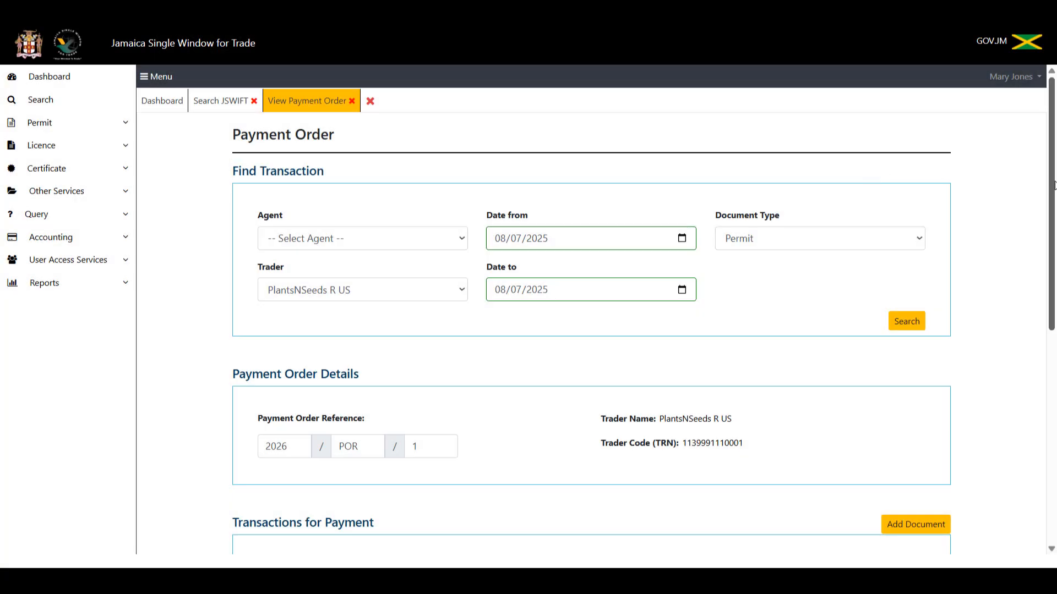
Step: Start the immediate payment of the payment order containing permits 263 and 264
left_click_drag(1053, 203, 1054, 372)
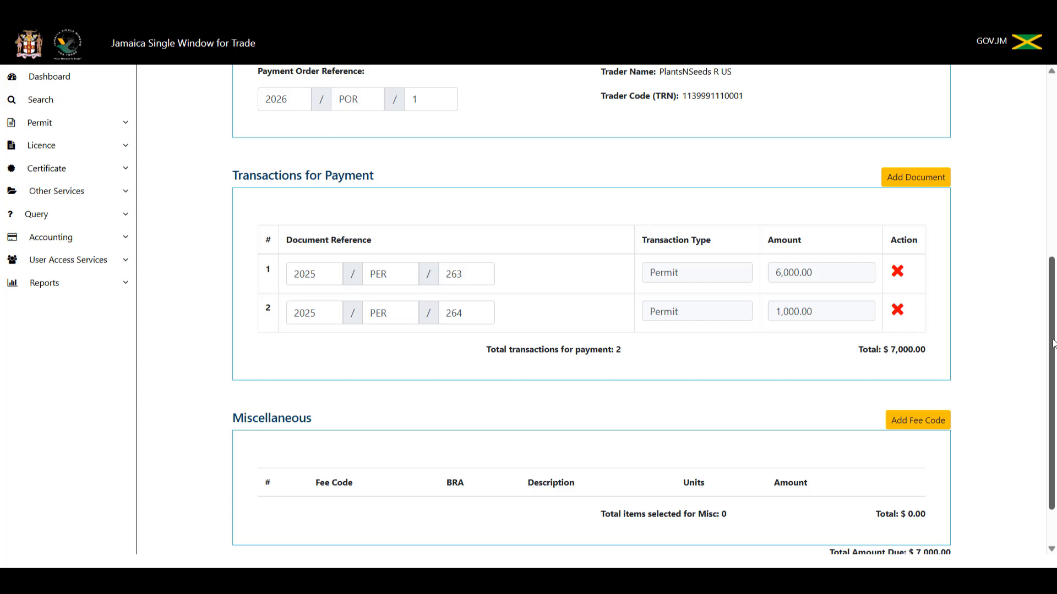
scroll(1055, 402, "down", 1)
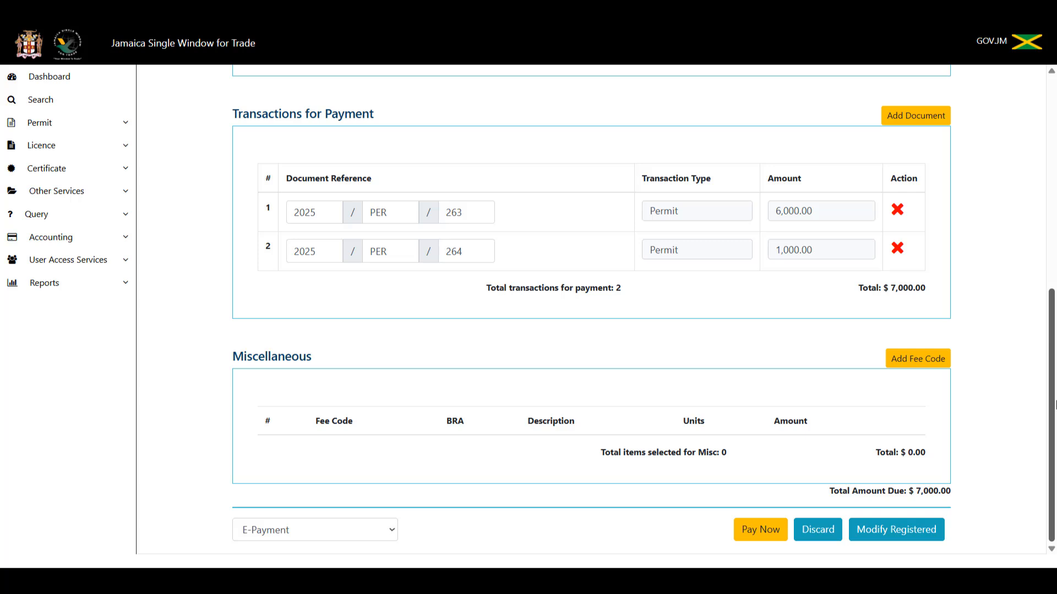
left_click(767, 534)
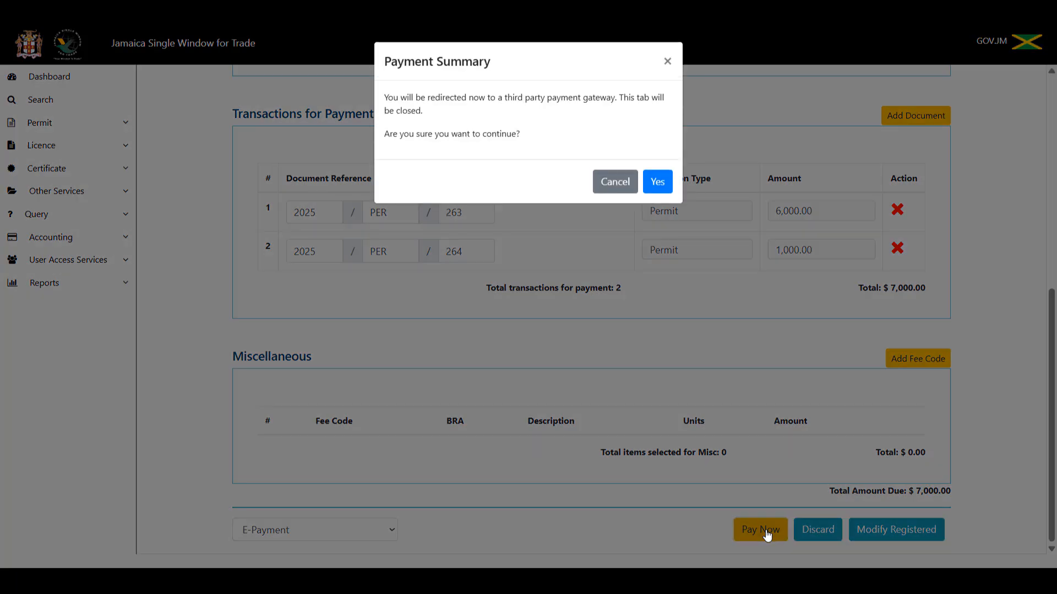